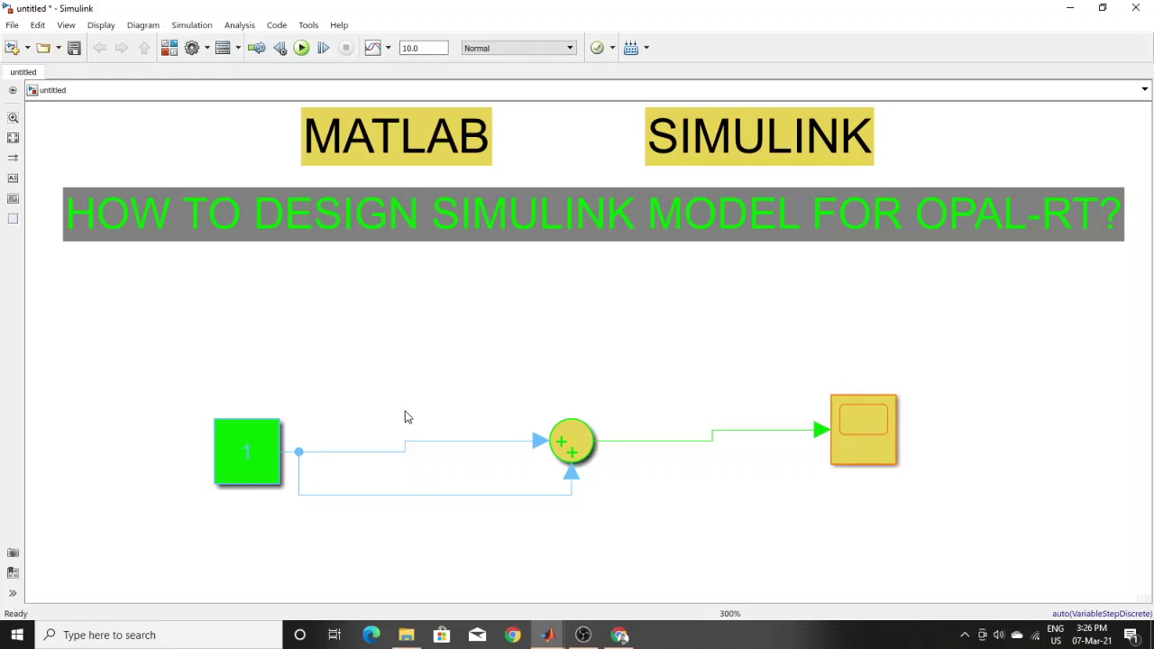
Inspect the Constant block's parameters and close them unchanged
click(242, 446)
double_click(243, 442)
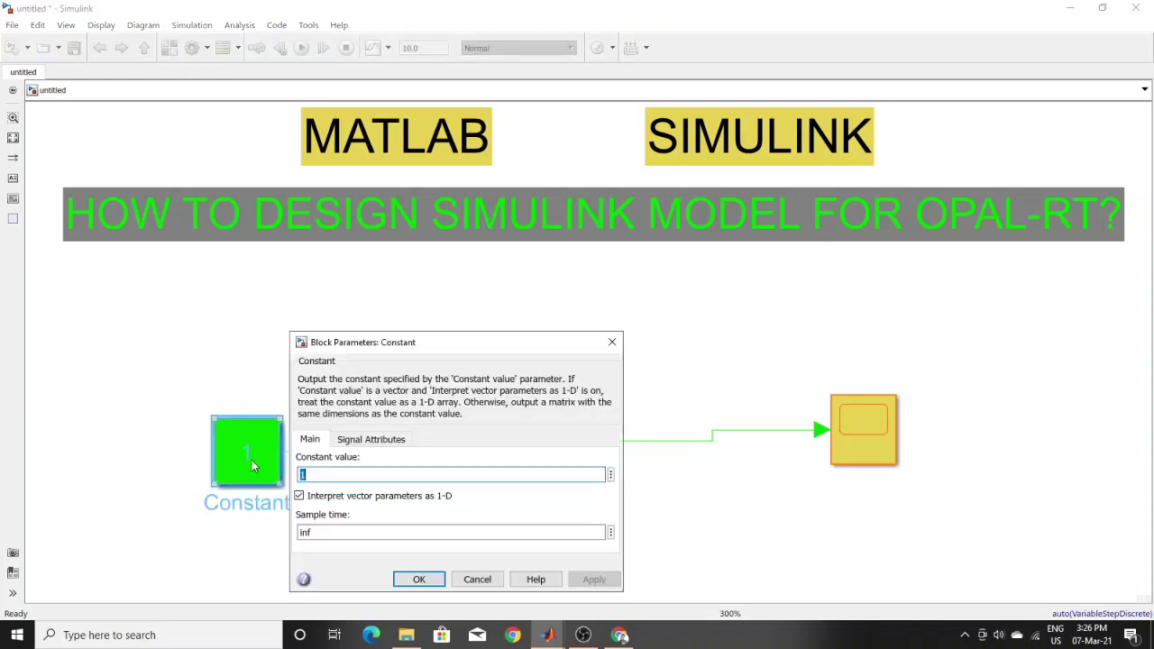
click(612, 344)
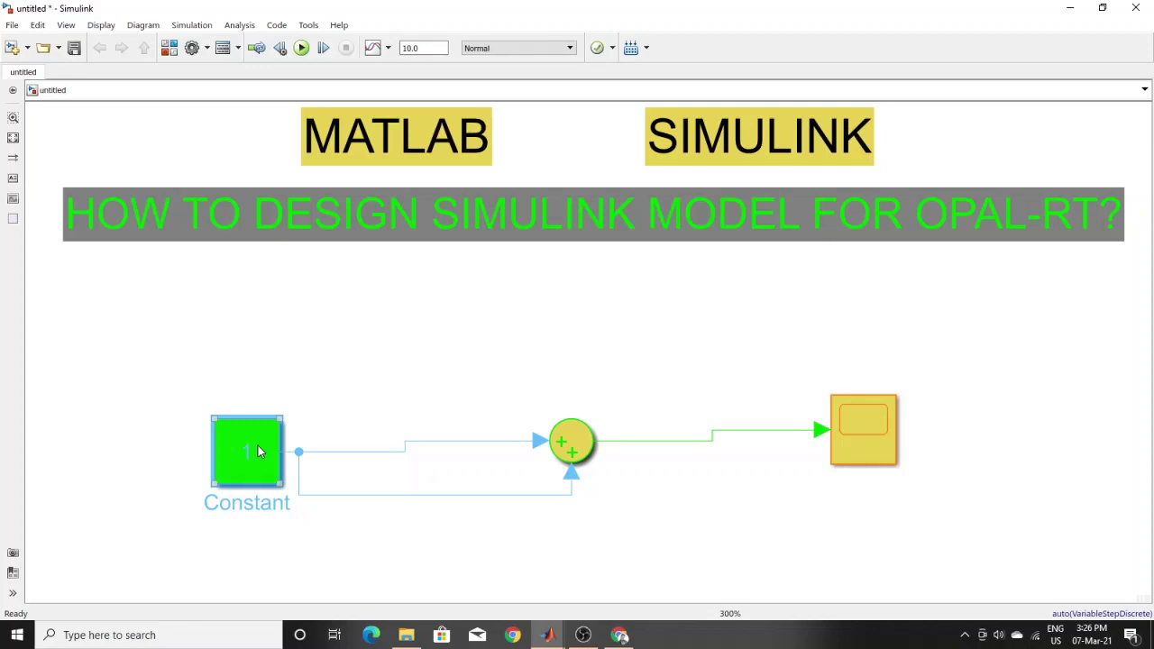
click(303, 373)
click(272, 419)
Wrap the Scope and its incoming signal into a new subsystem
click(879, 433)
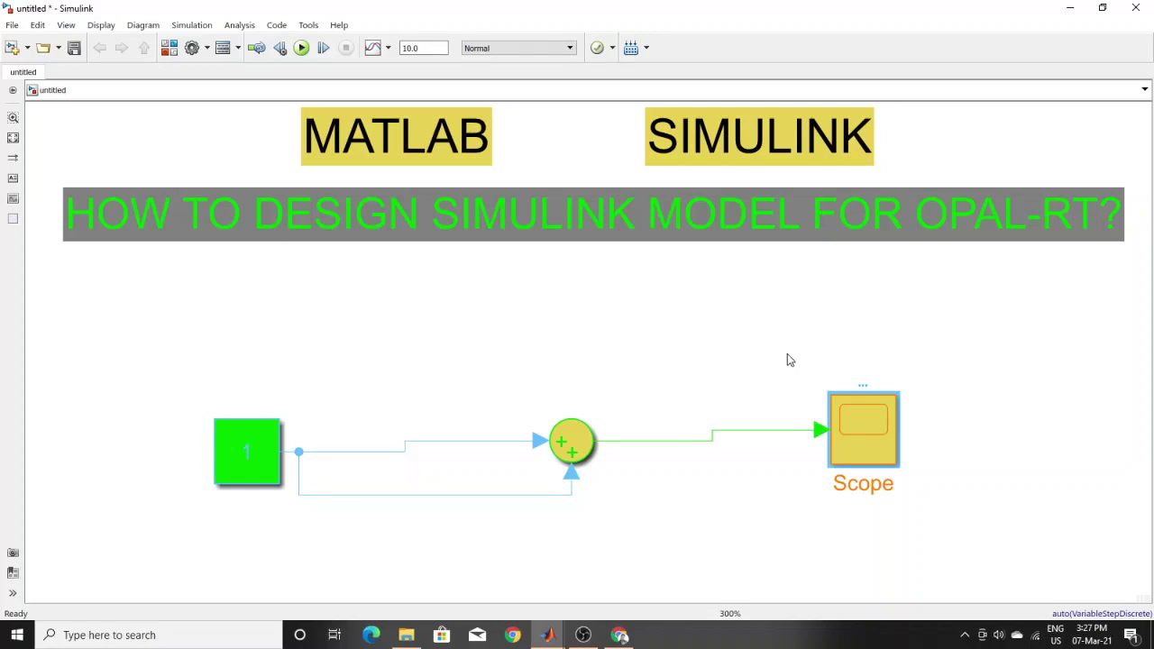
drag(769, 340, 946, 515)
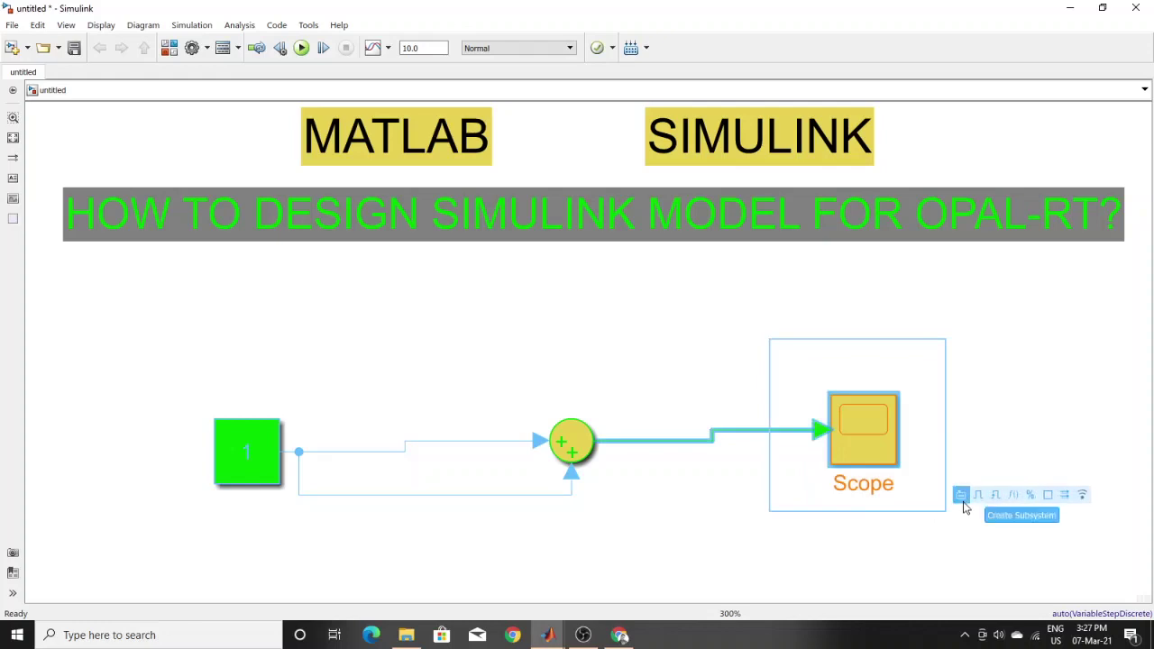
click(962, 497)
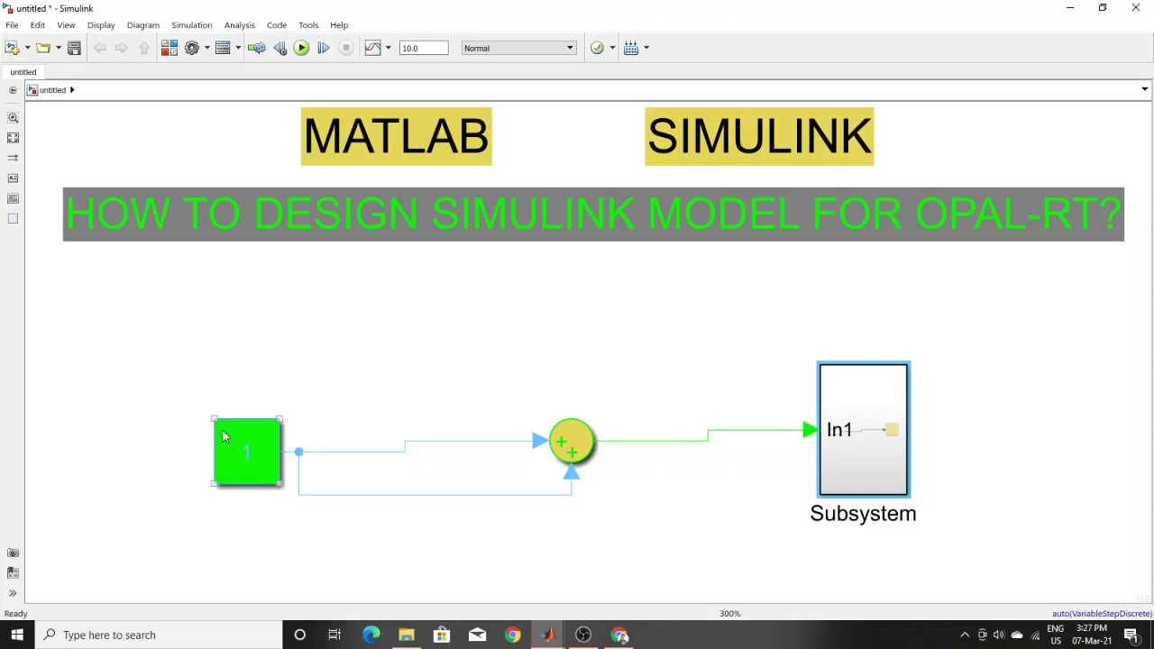
Group the Constant and Sum into a second subsystem and move the Scope subsystem left
drag(189, 358, 618, 524)
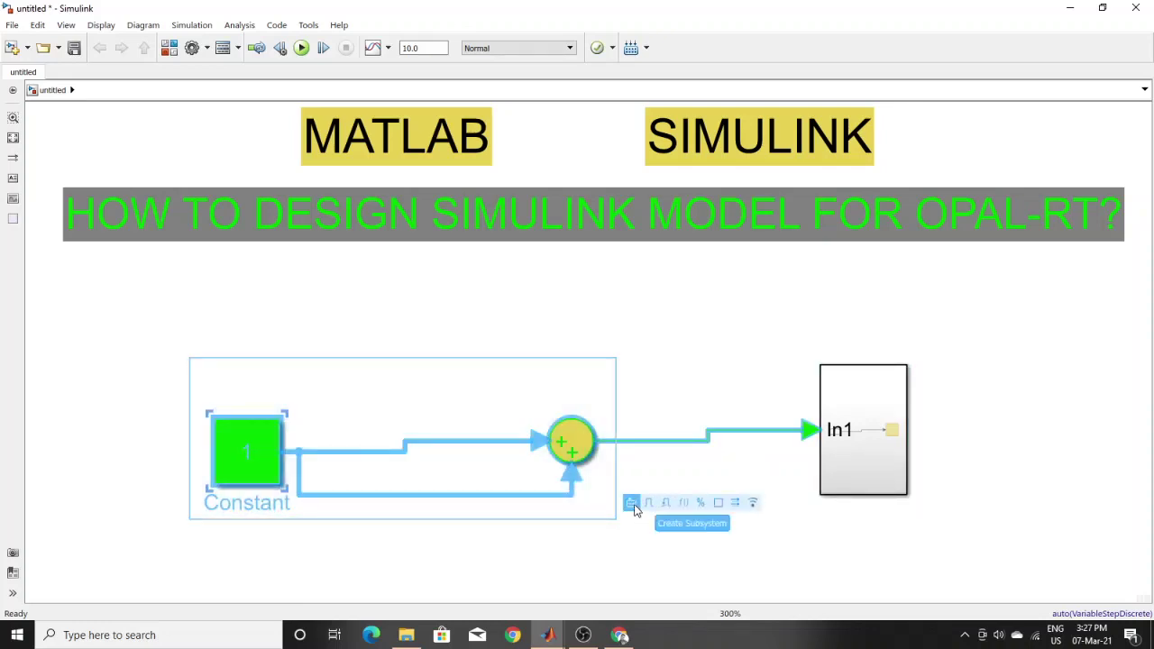
click(631, 502)
drag(829, 427, 664, 464)
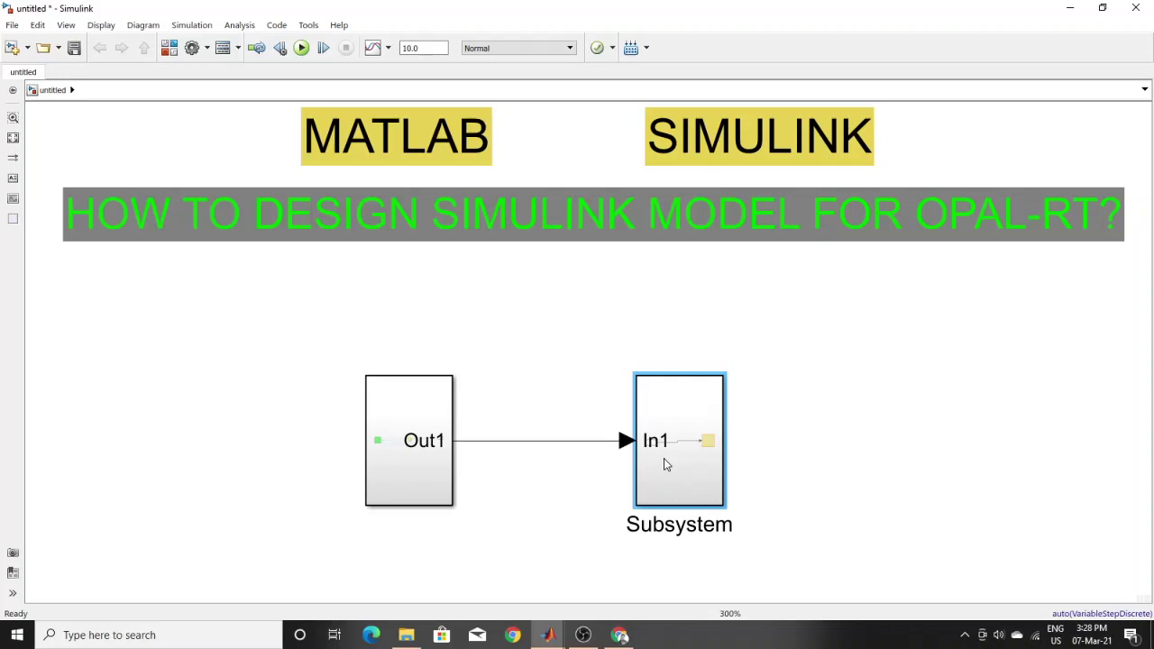
Prefix Subsystem1's name with 'sm_'
drag(435, 471, 468, 474)
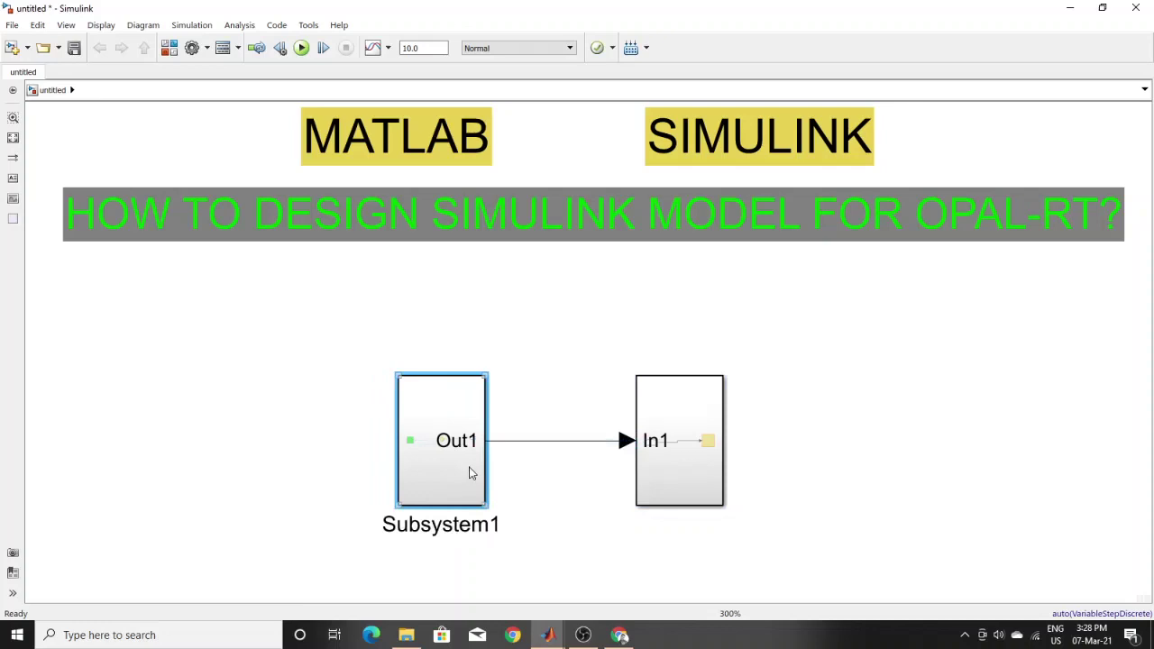
click(492, 525)
key(Home)
text(s)
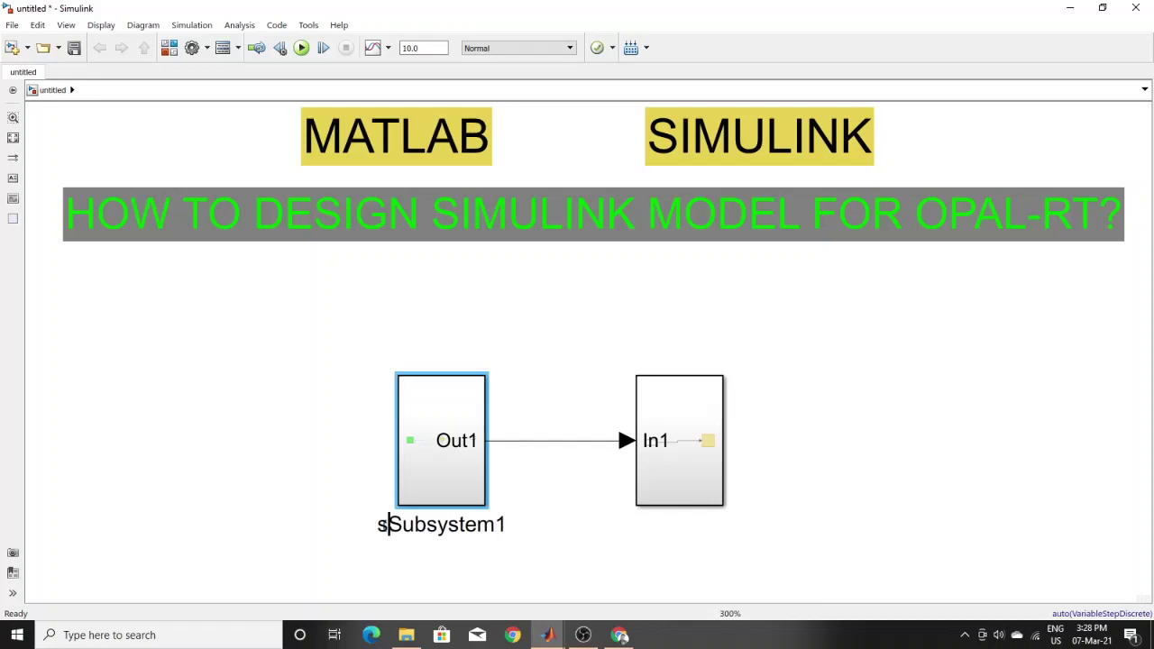
key(BackSpace)
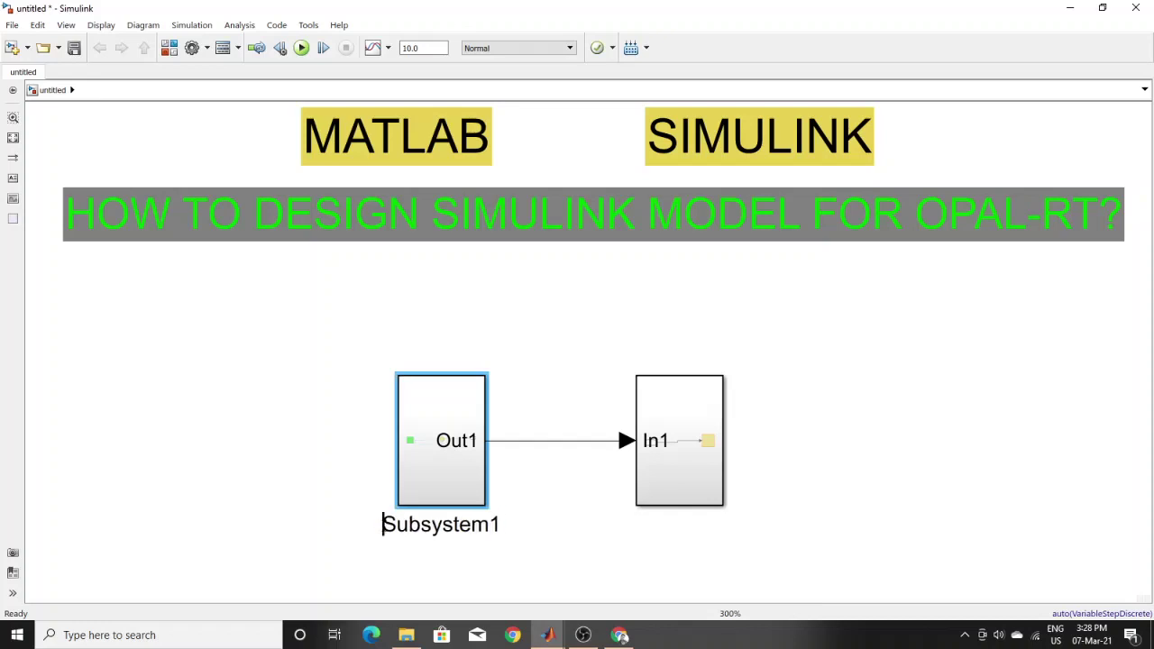
text(sm)
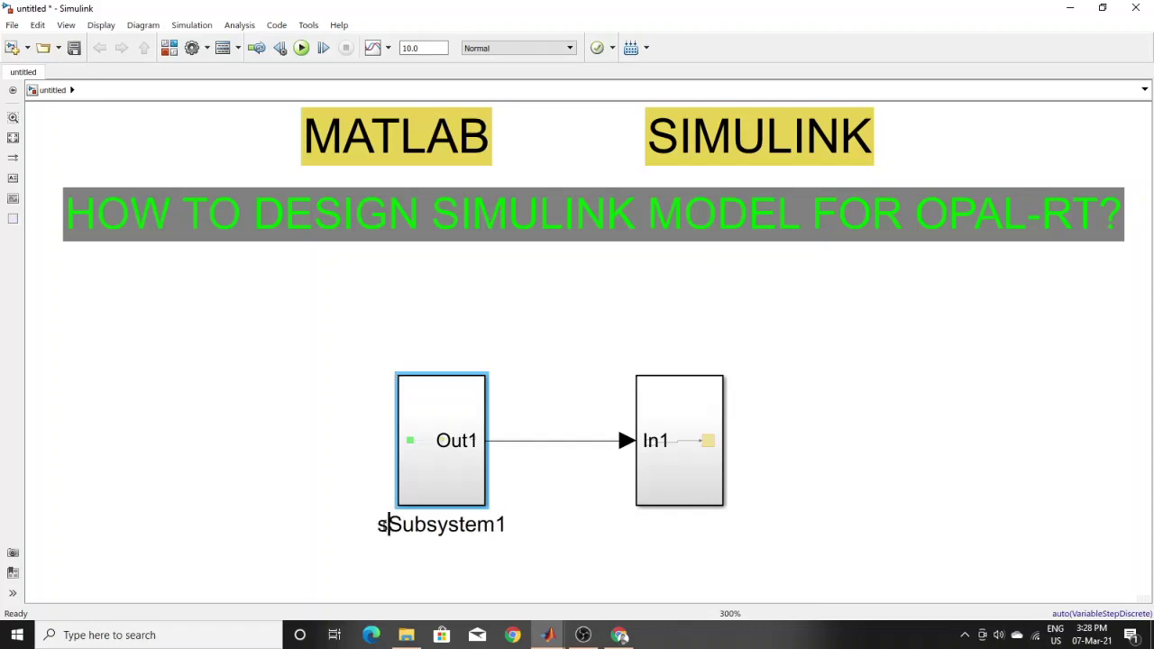
text(_)
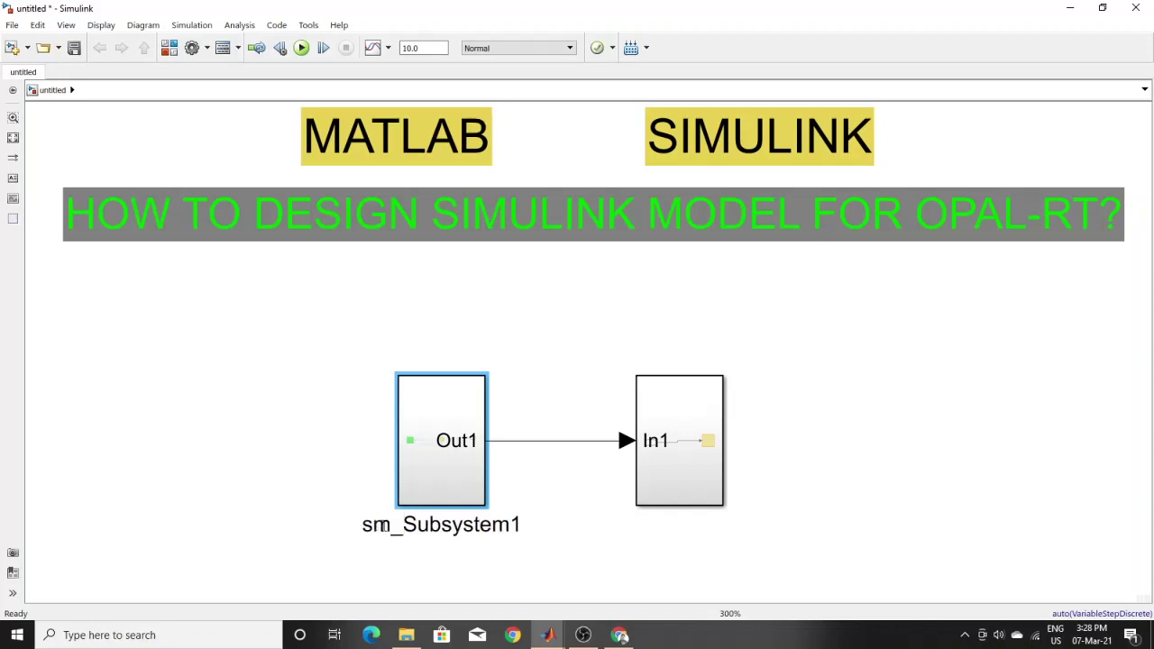
key(BackSpace)
key(BackSpace)
key(BackSpace)
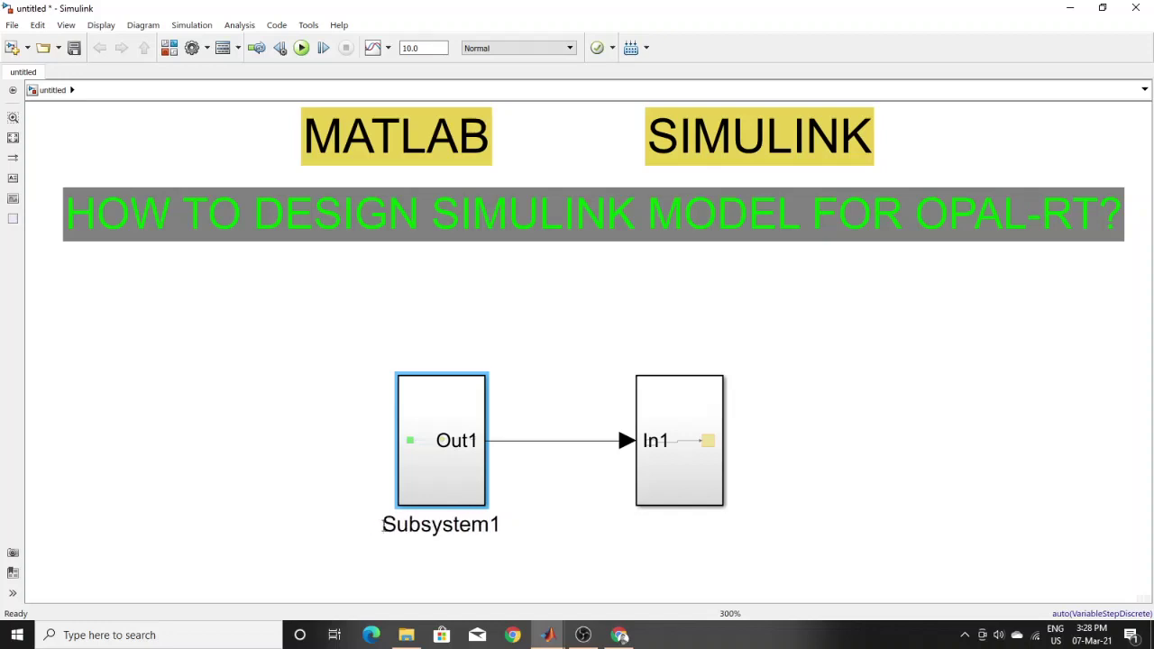
text(s)
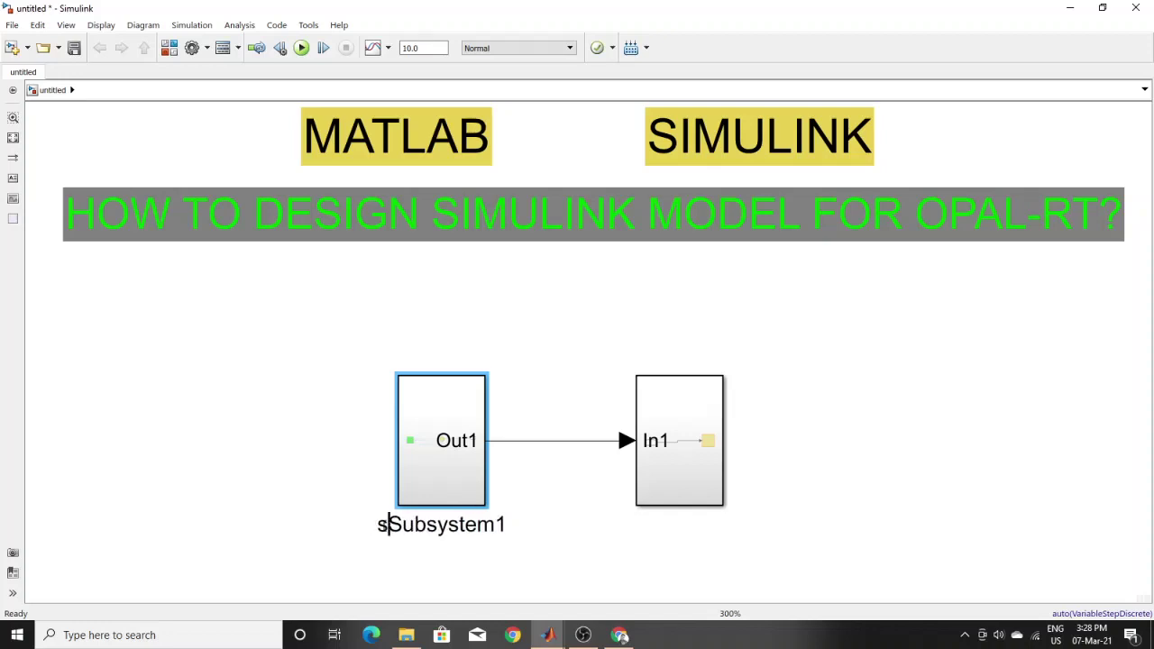
text(m-)
key(BackSpace)
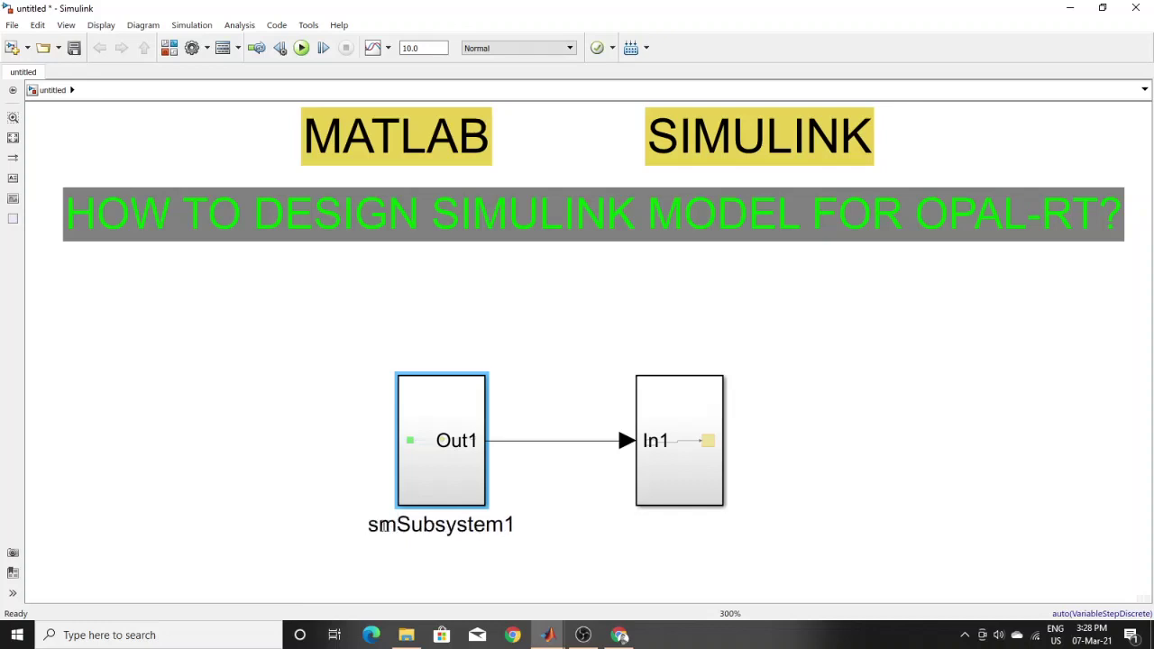
text(_)
click(676, 484)
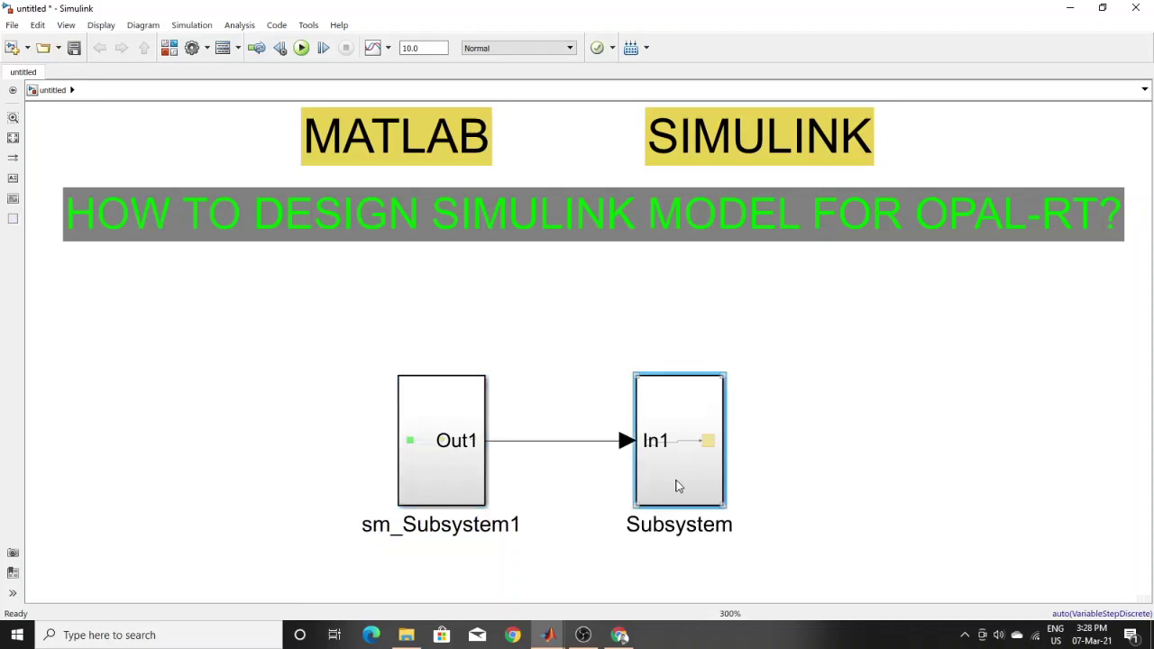
Rename the Scope subsystem to SC_Subsystem
click(629, 530)
text(s)
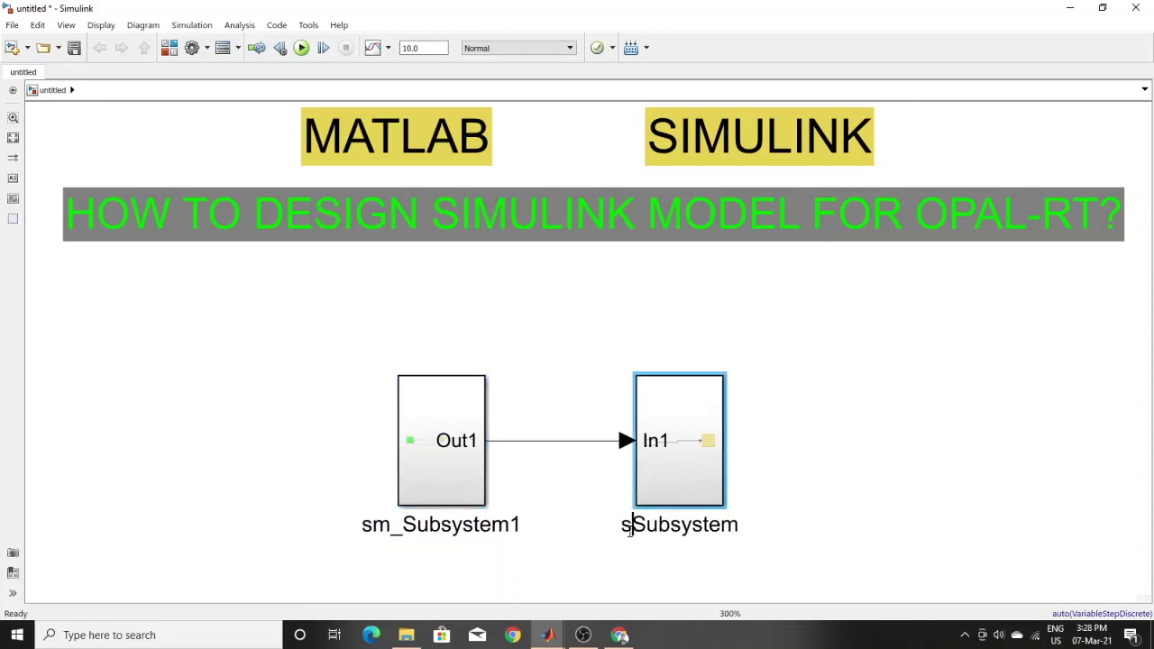
text(C)
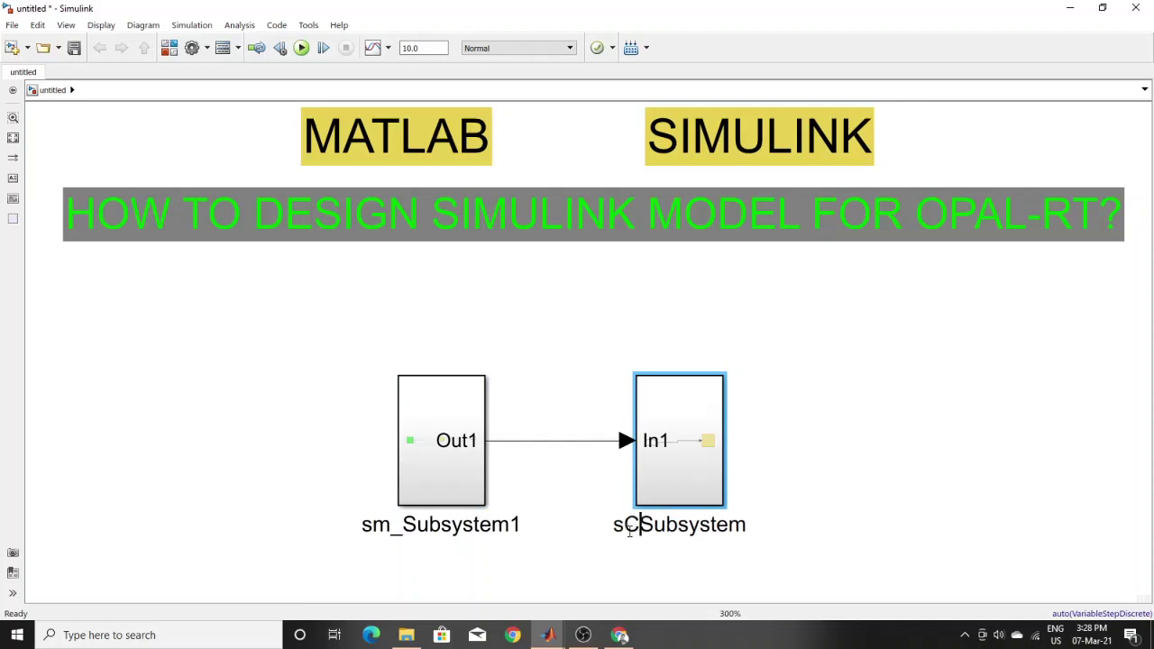
key(BackSpace)
key(BackSpace)
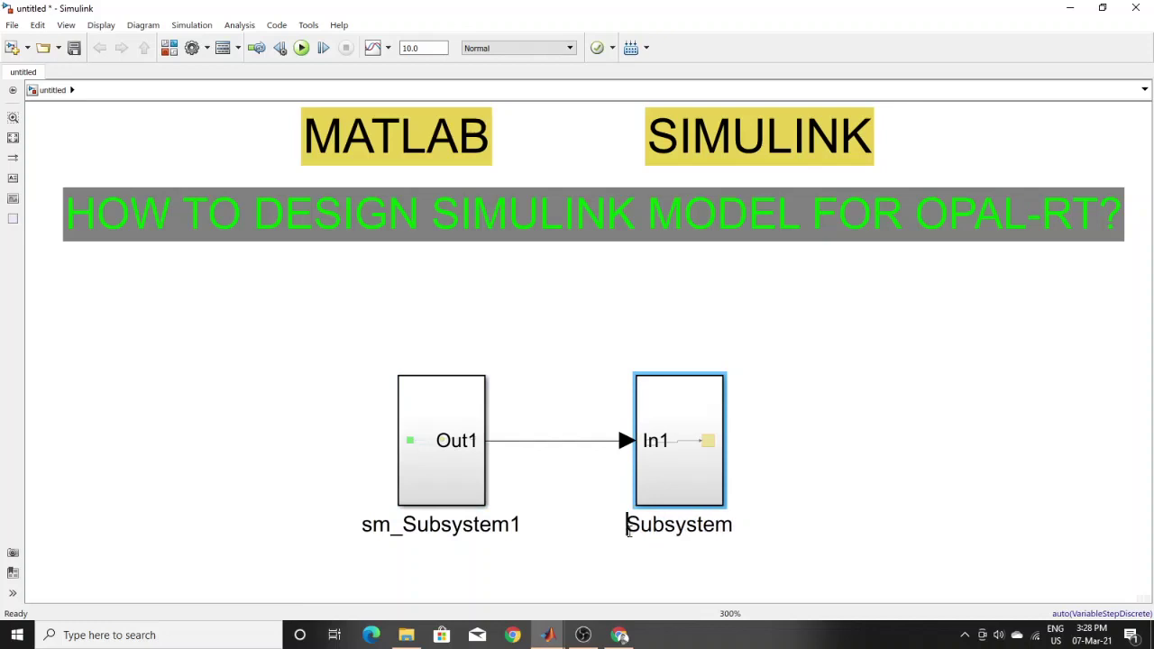
text(SC)
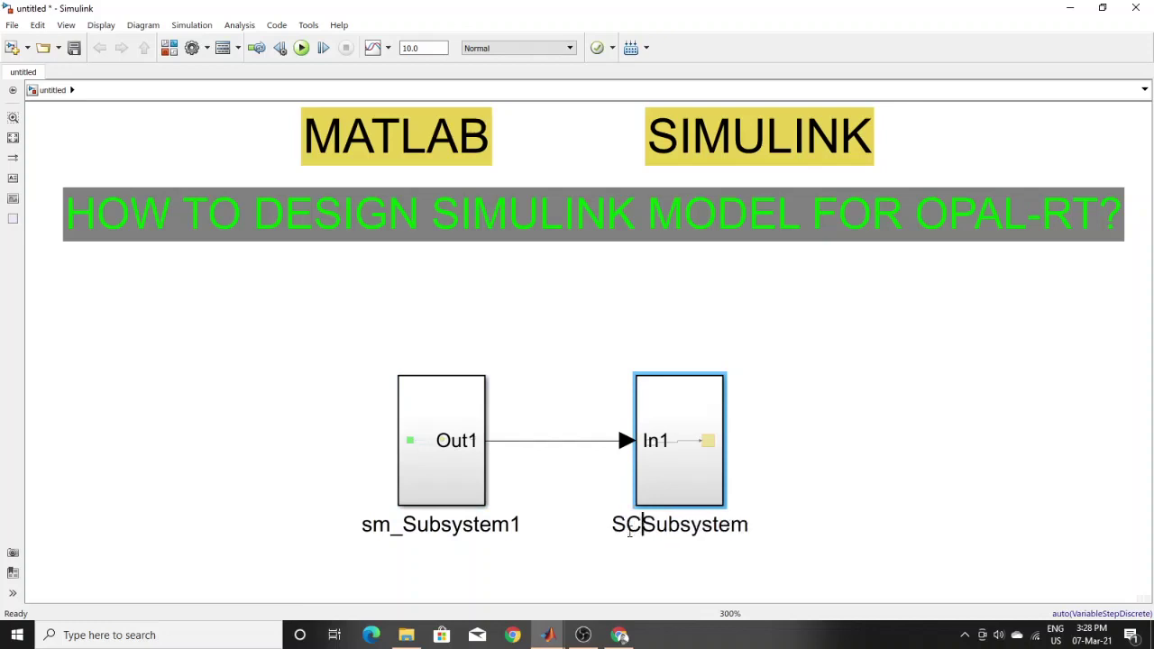
text(_)
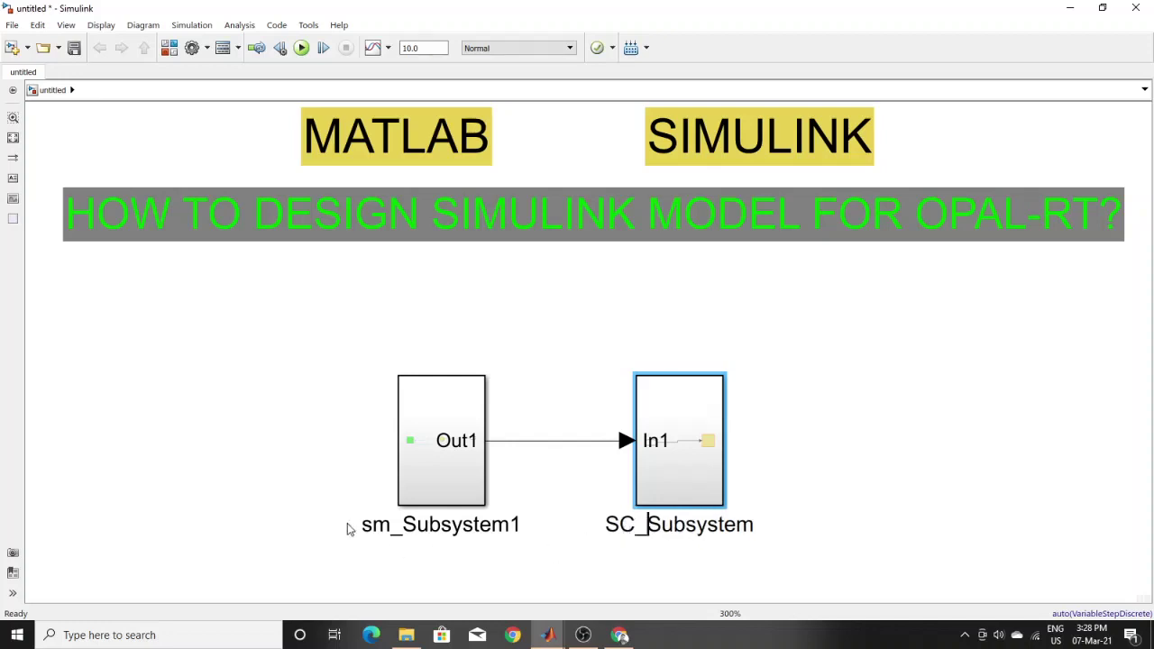
Capitalize the first subsystem's prefix so it reads SM_Subsystem1
click(390, 524)
key(BackSpace)
key(BackSpace)
text(S)
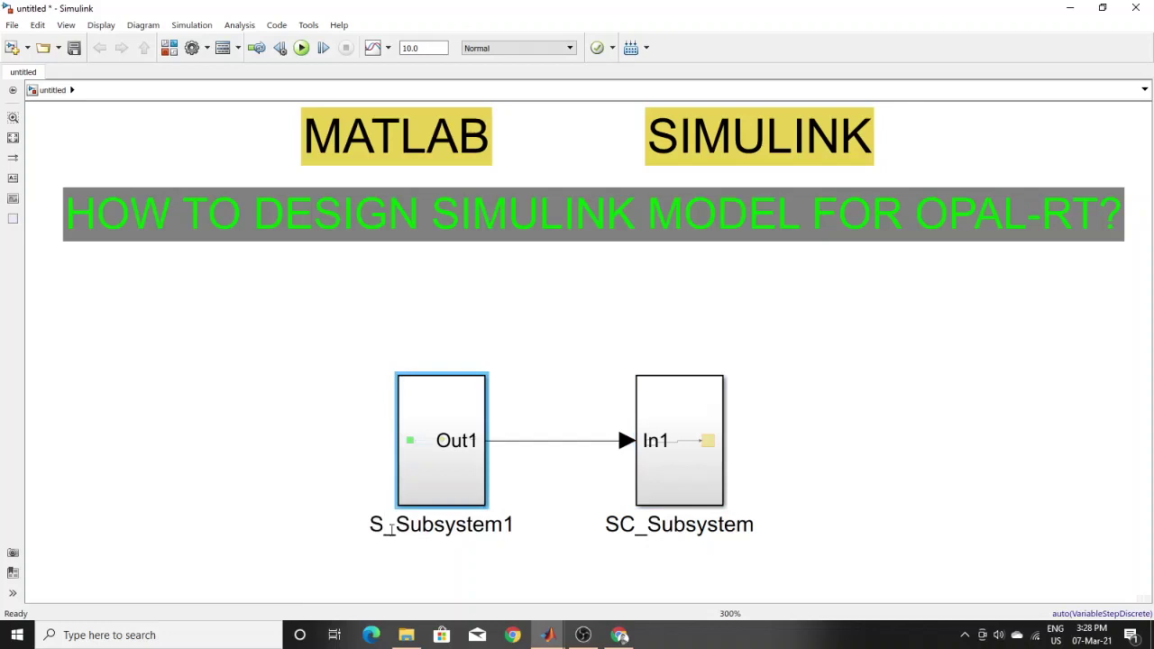
text(M)
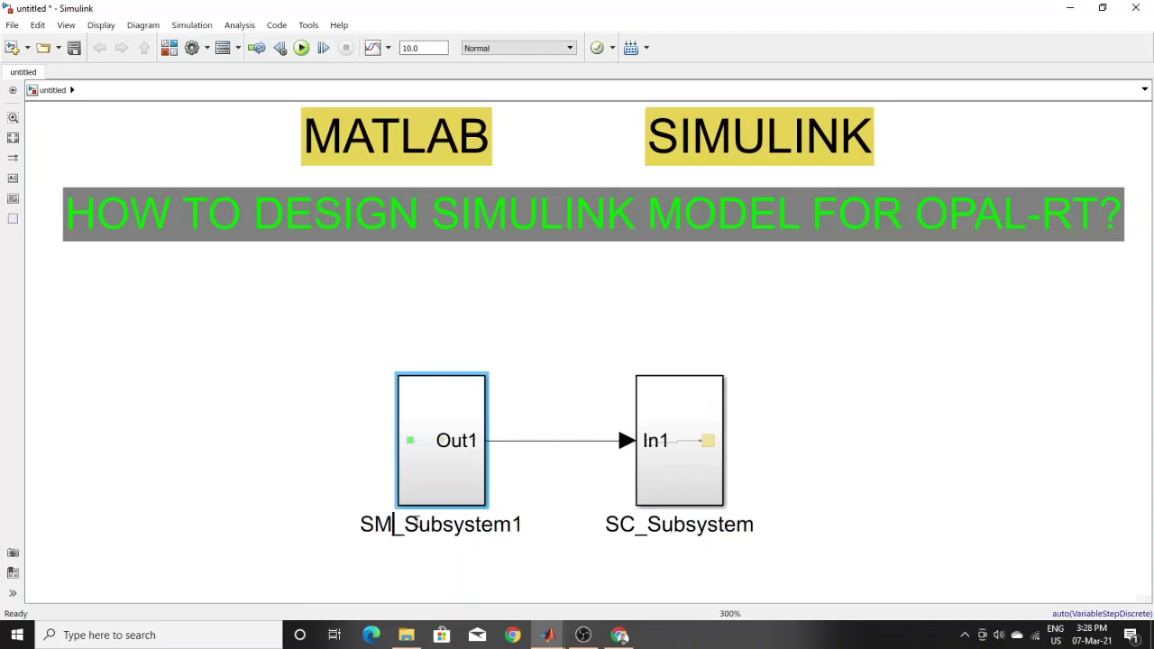
click(772, 473)
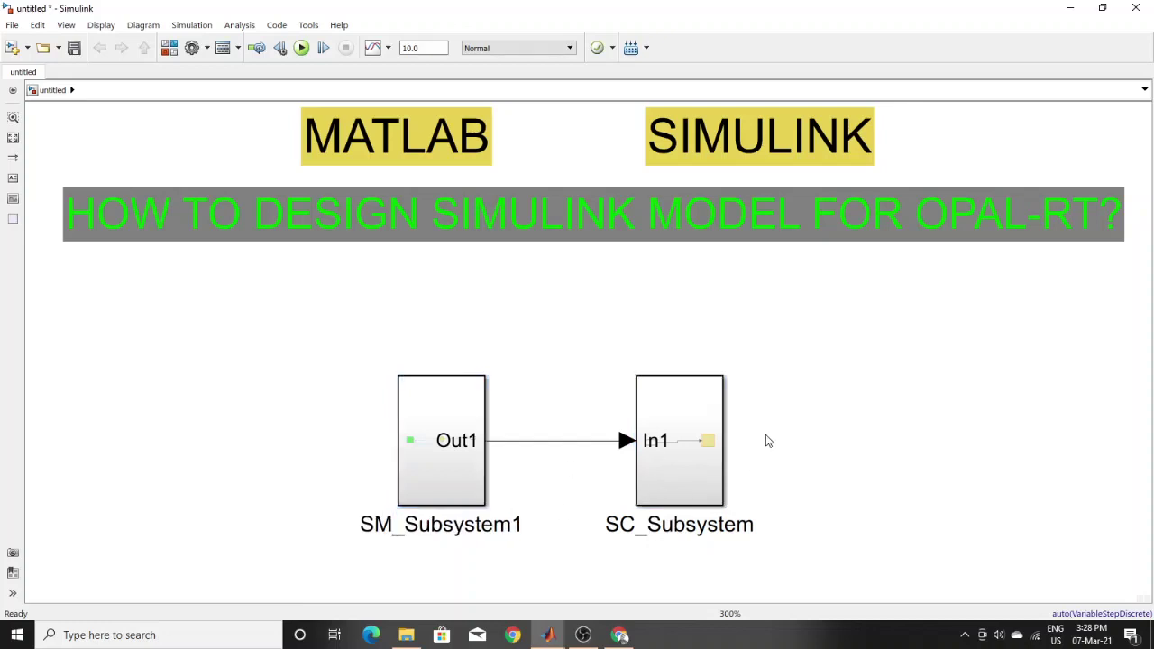
In Configuration Parameters > Solver, set the stop time to Inf
click(191, 49)
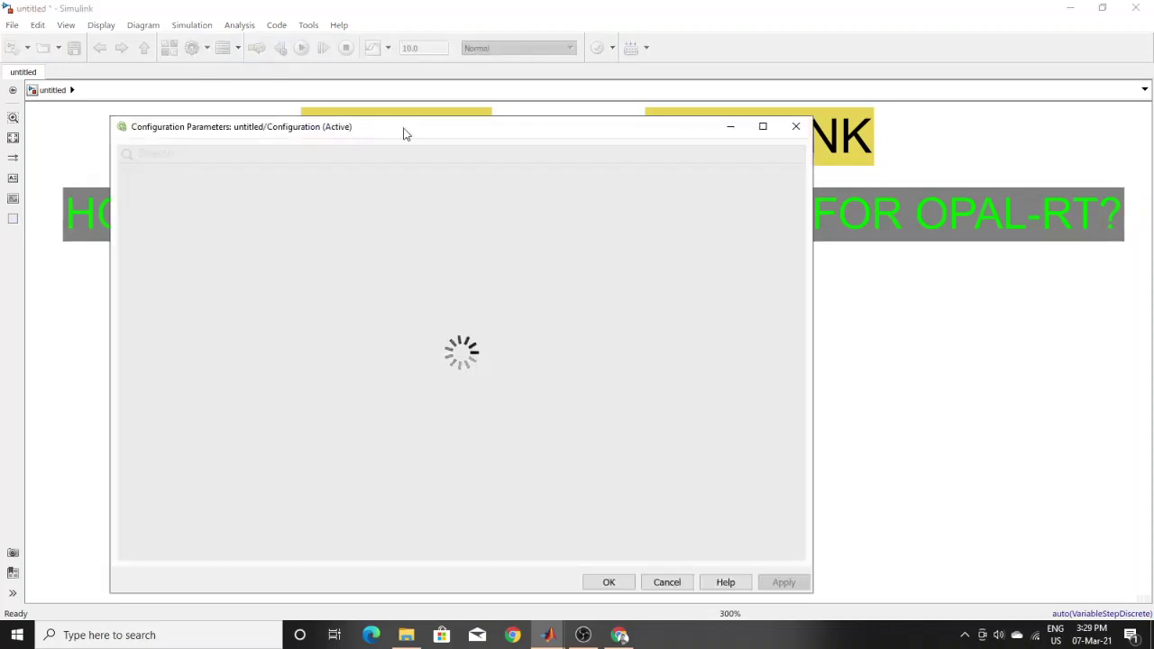
drag(404, 132, 410, 83)
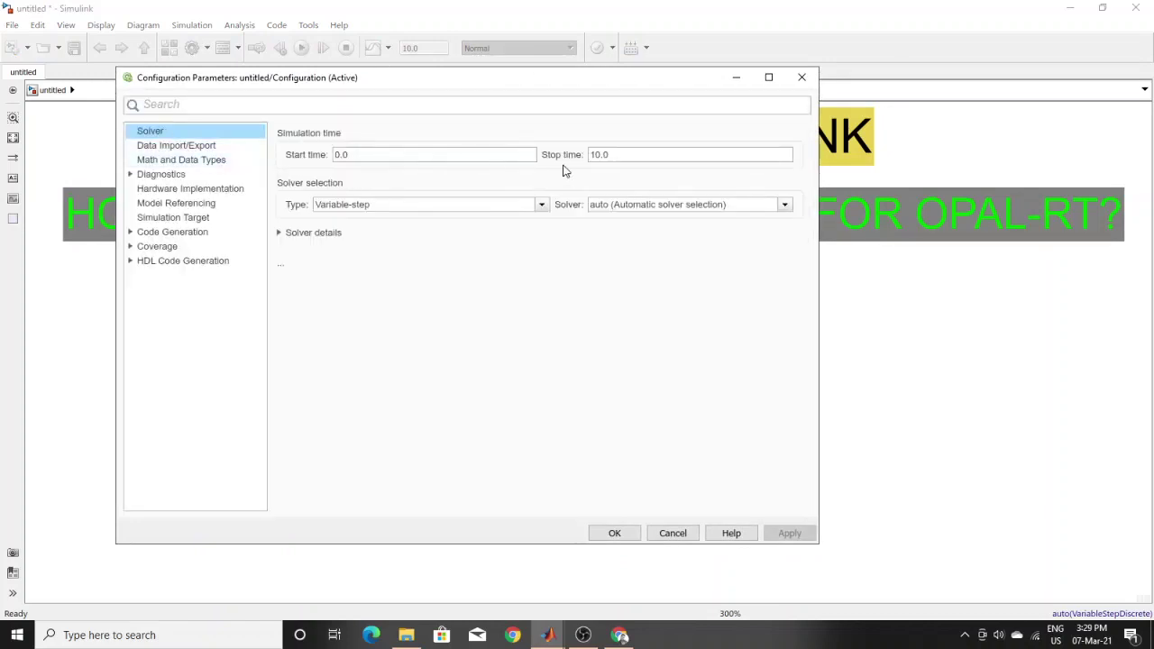
double_click(613, 157)
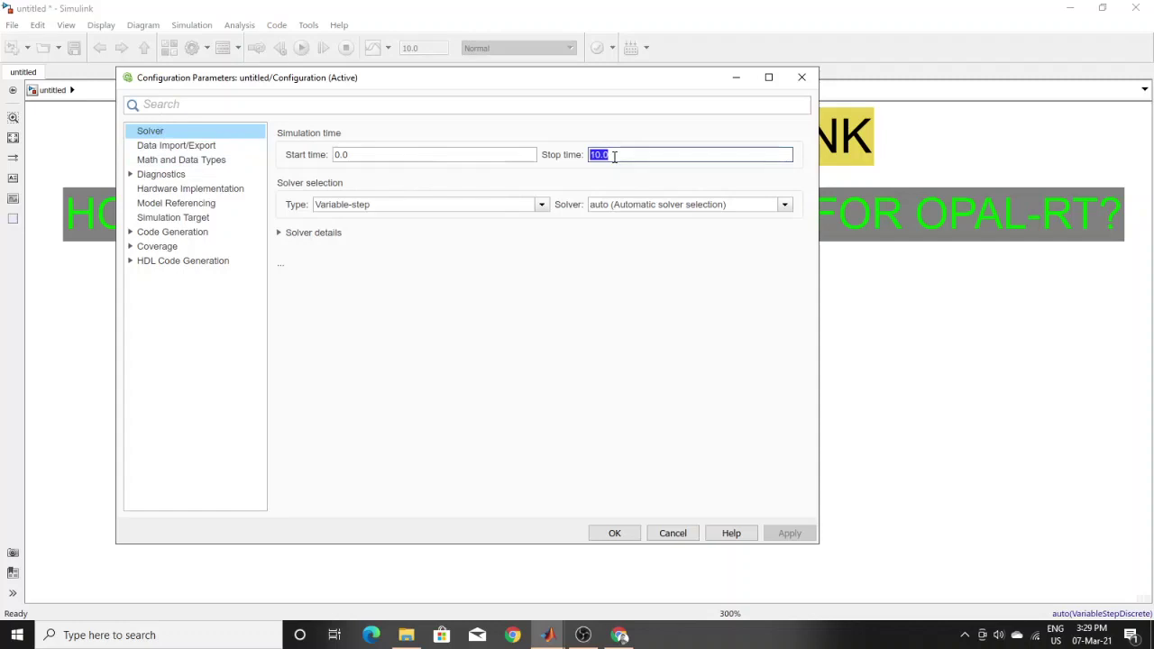
text(INF)
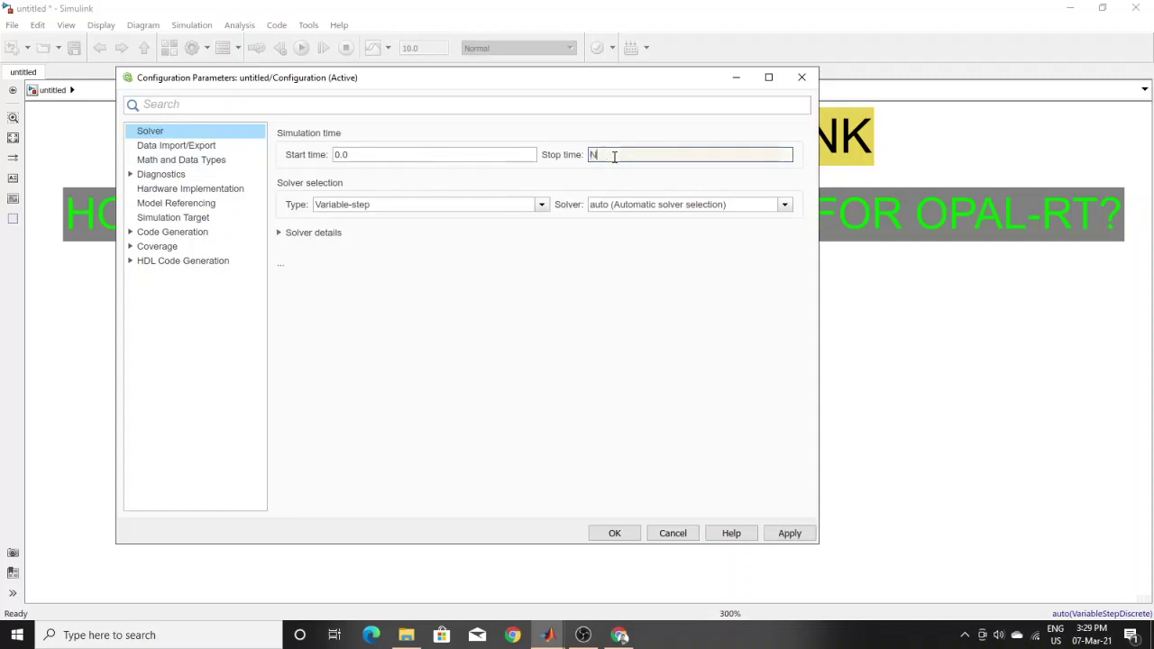
key(BackSpace)
key(BackSpace)
key(BackSpace)
text(Inf)
Set the solver type to Fixed-step with the ode3 (Bogacki-Shampine) solver
click(542, 205)
click(545, 208)
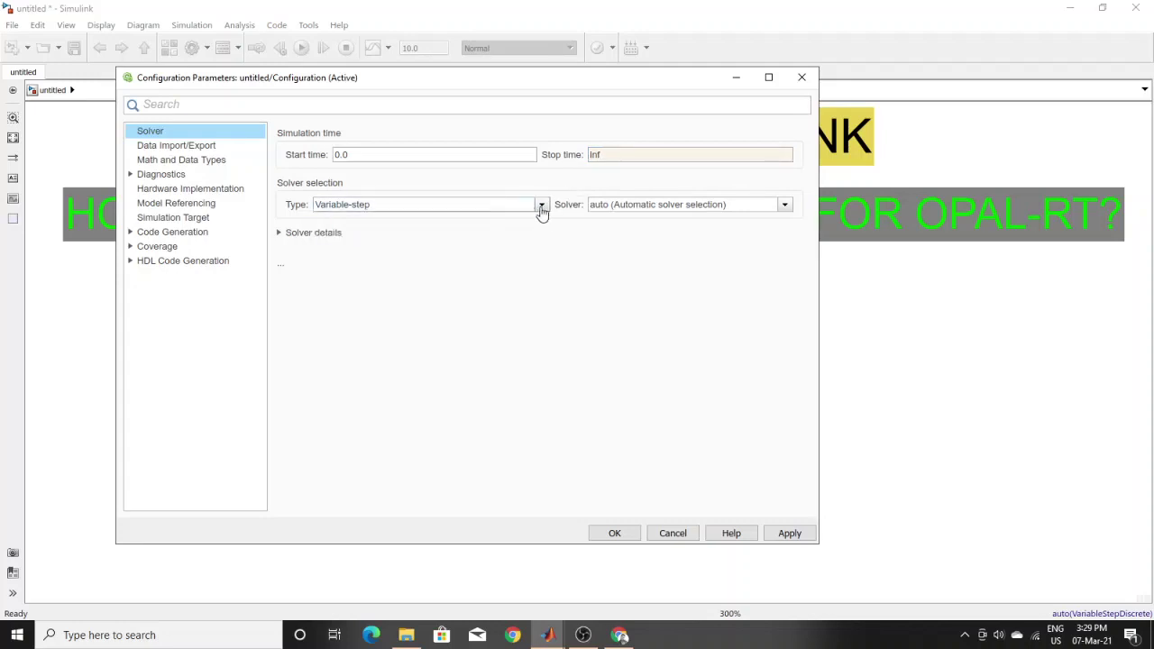
click(542, 207)
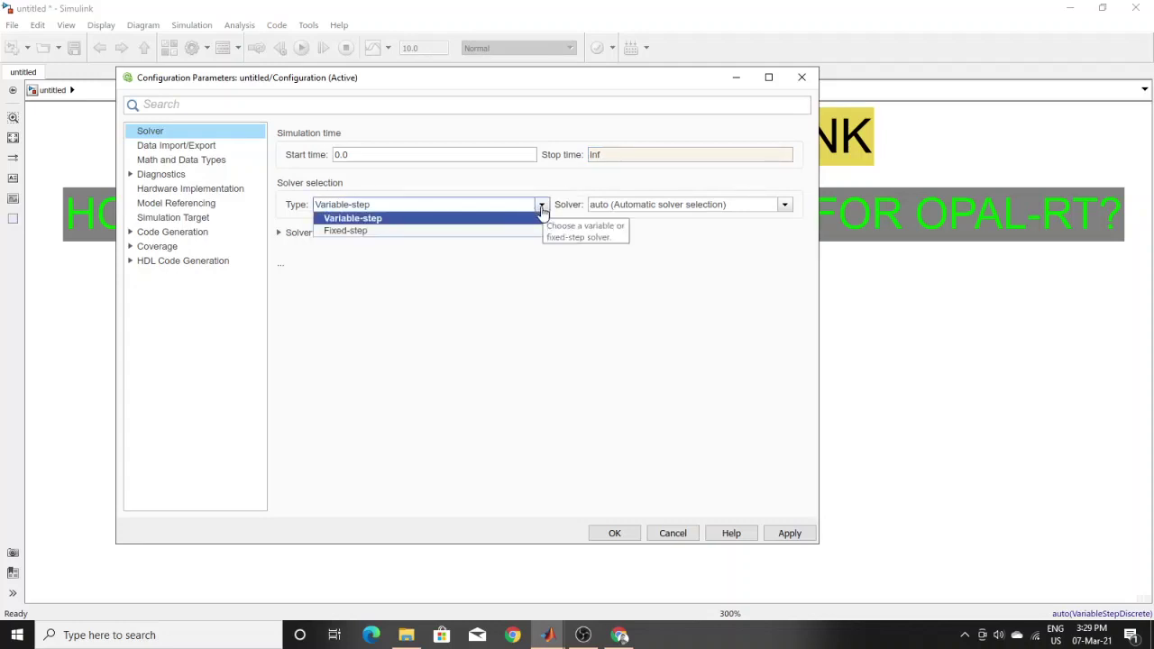
click(428, 231)
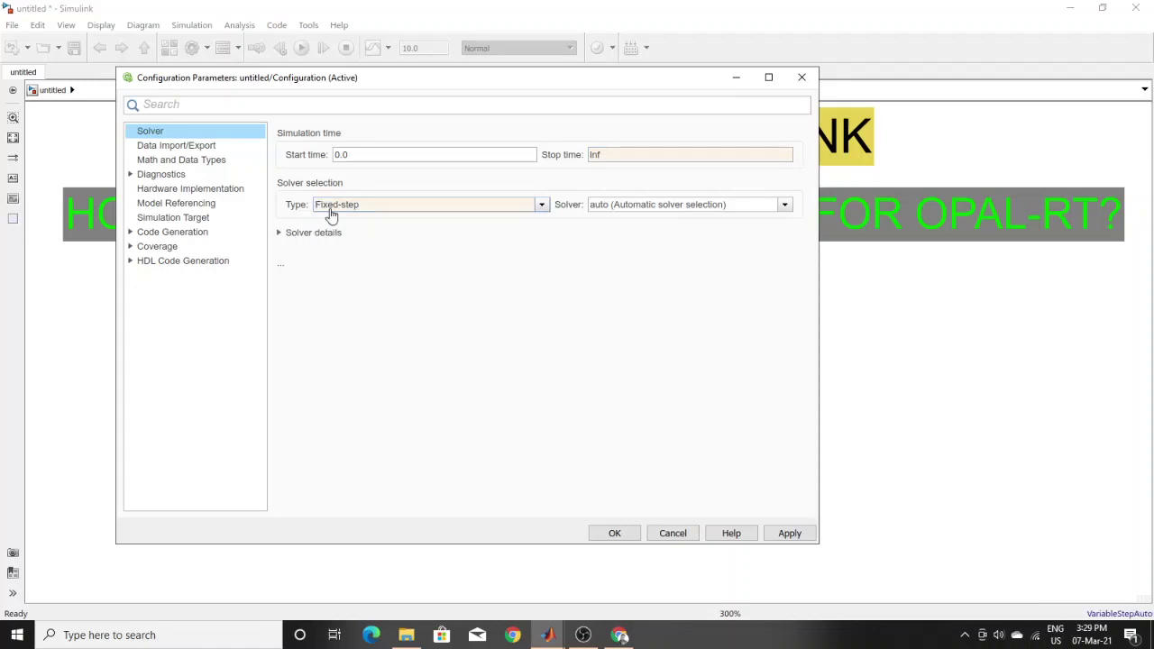
click(780, 213)
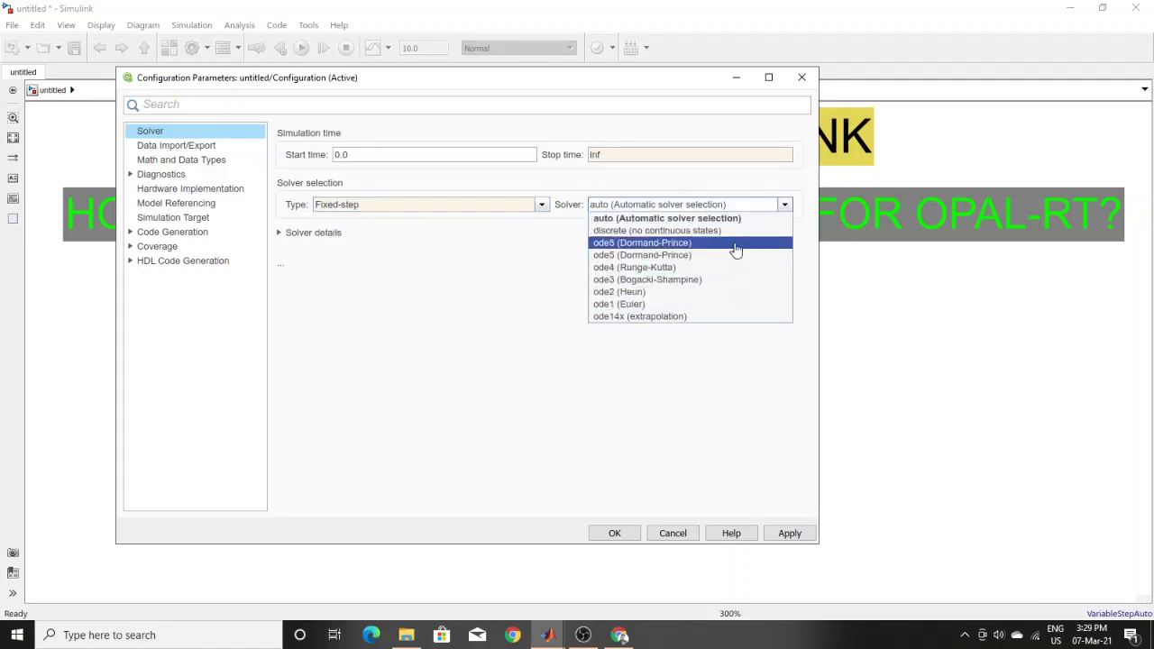
click(519, 274)
click(787, 207)
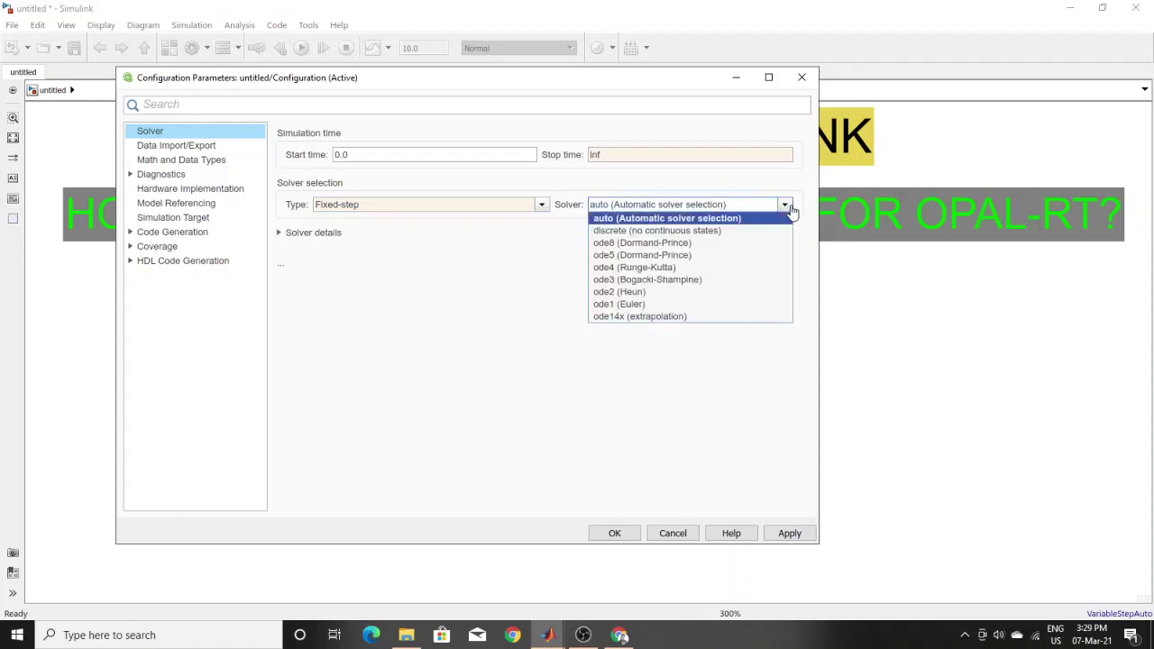
click(651, 279)
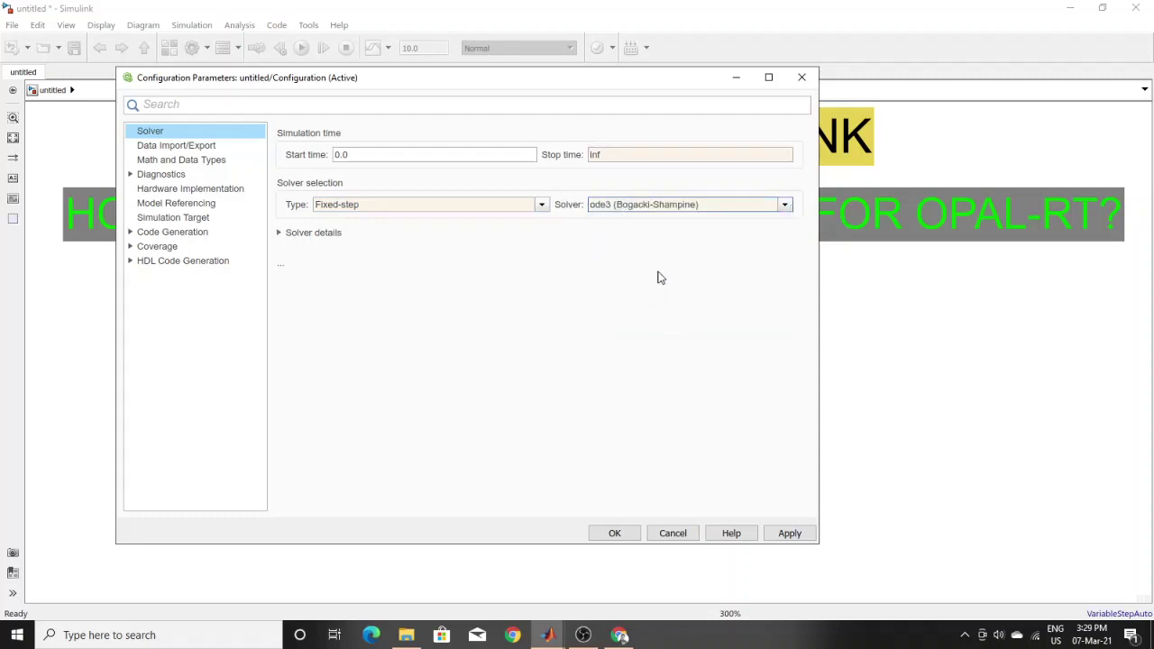
click(780, 209)
click(512, 279)
Set the fixed-step size to 1e-3, then apply and close the configuration
click(299, 237)
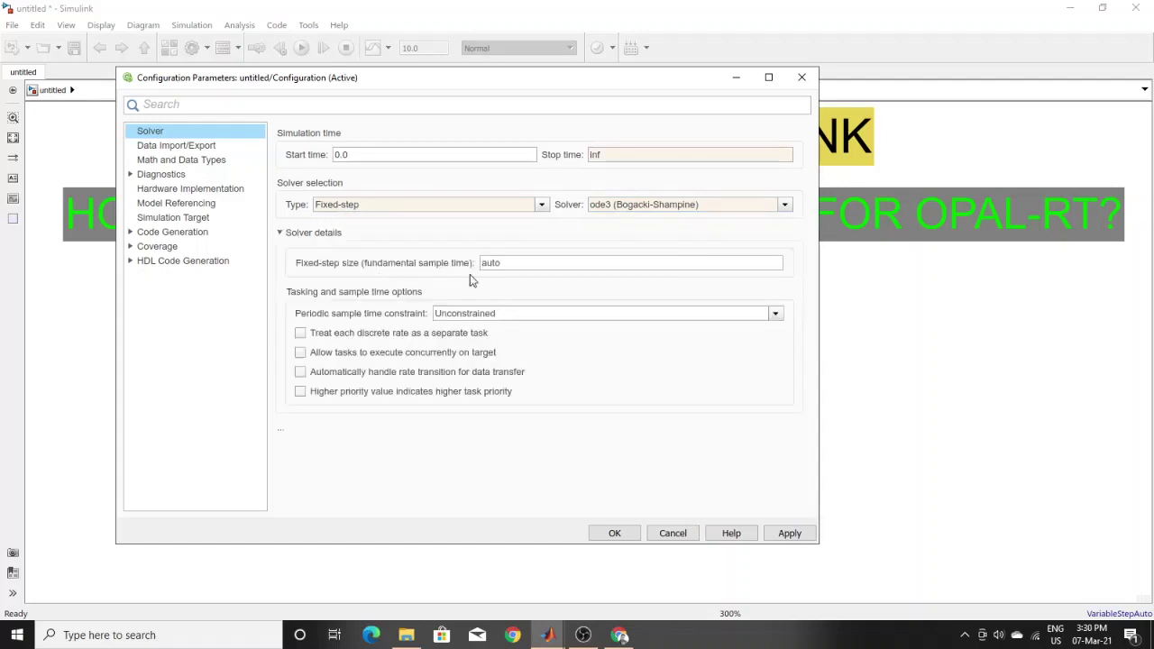
double_click(517, 263)
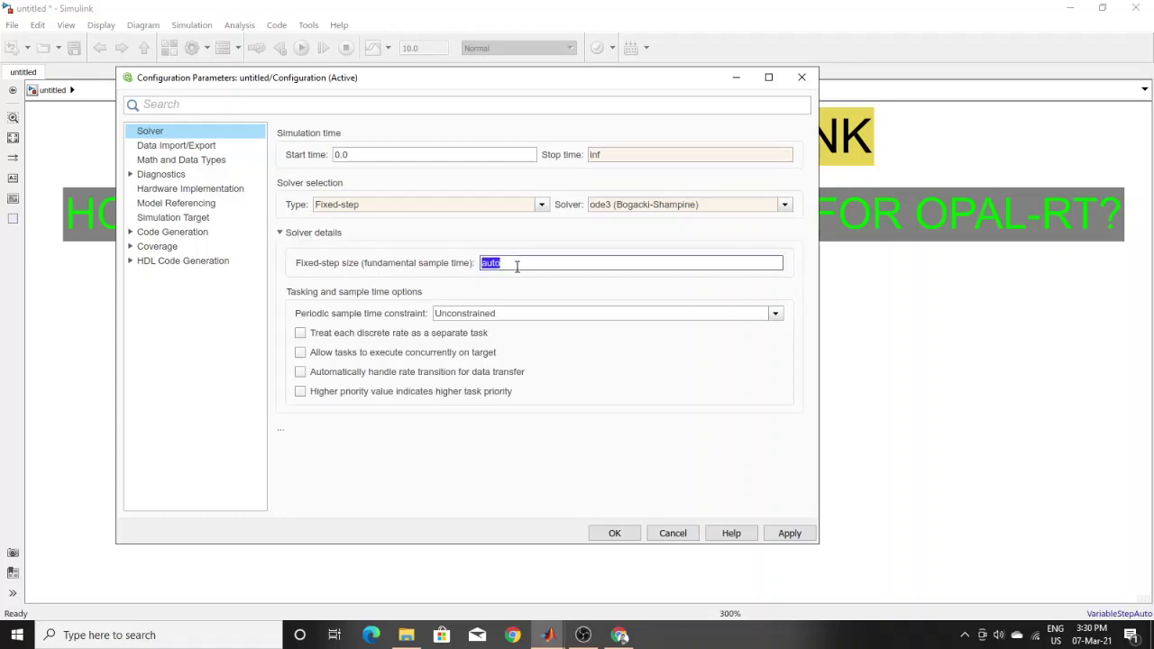
text(1e-3)
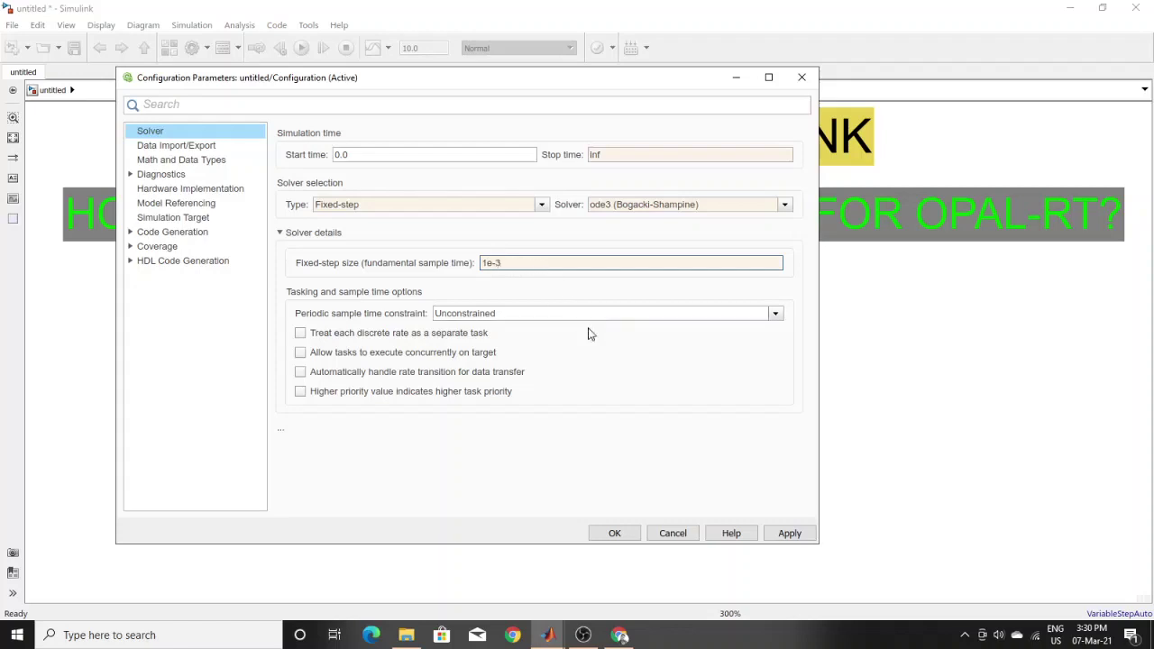
click(790, 532)
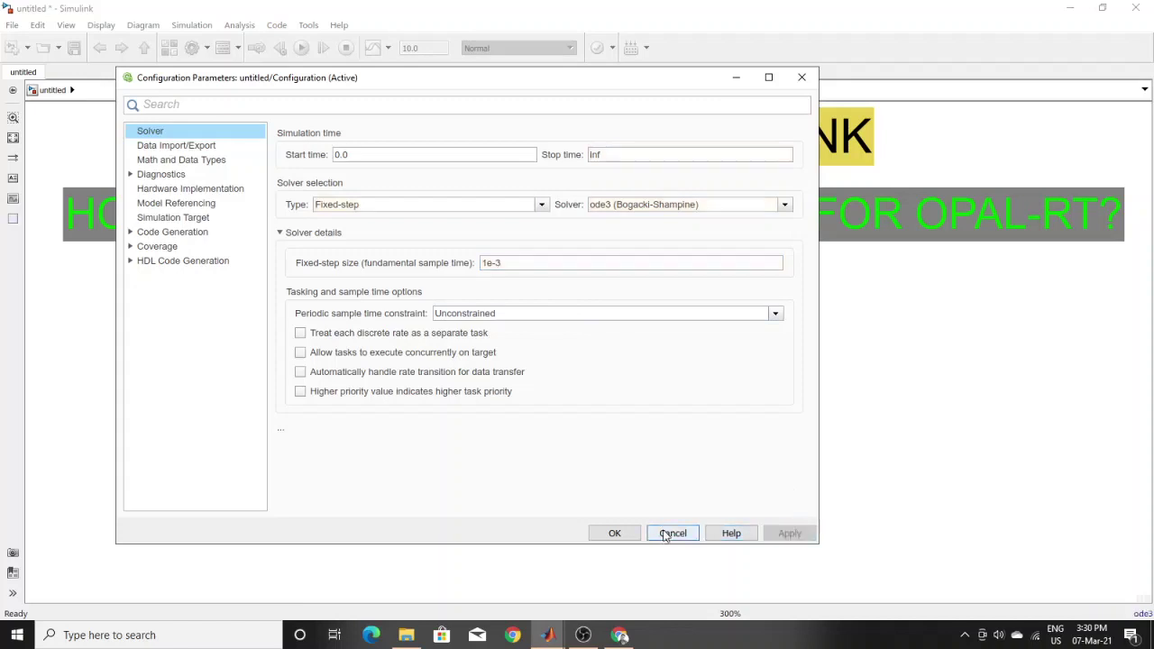
click(613, 532)
click(692, 448)
double_click(687, 447)
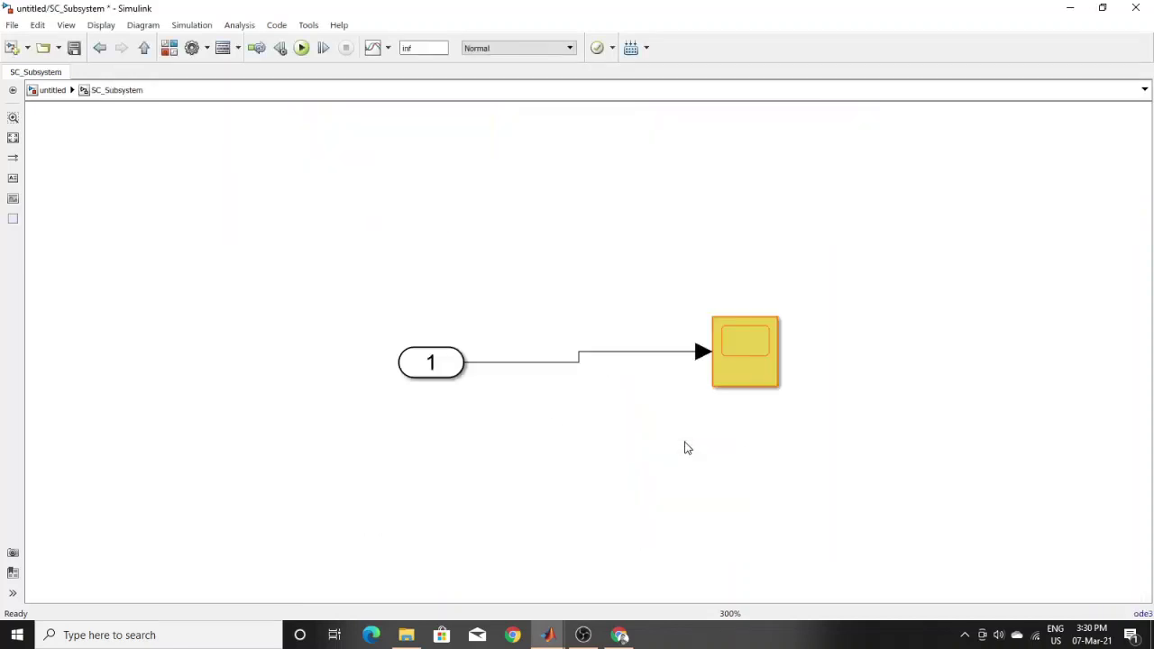
click(52, 90)
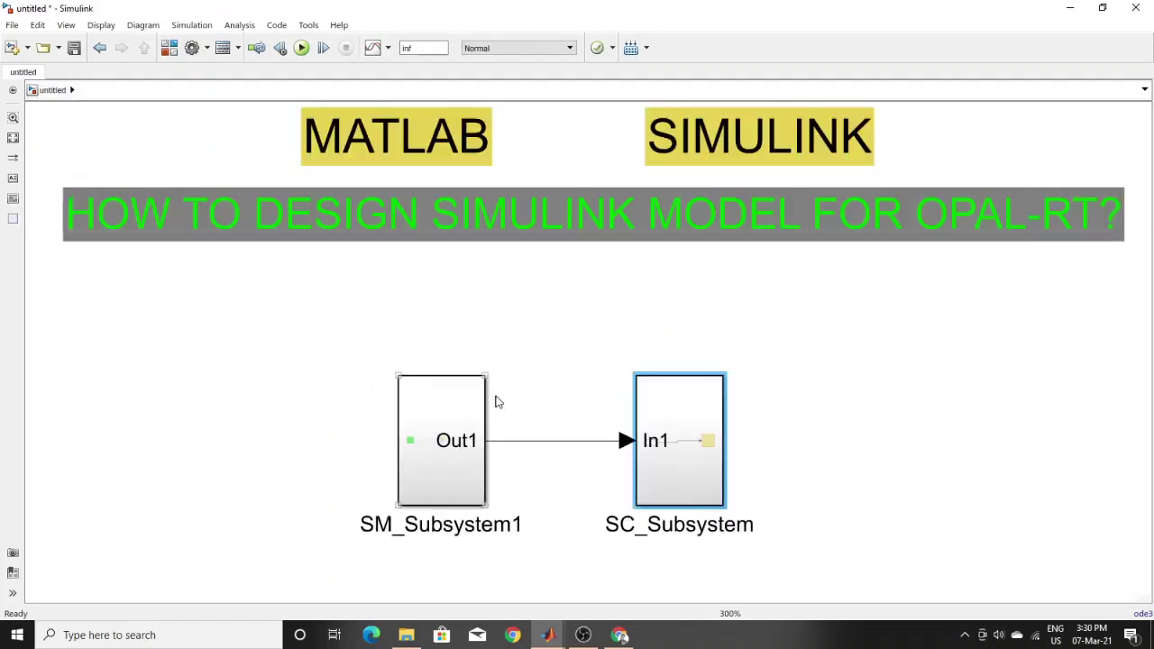
double_click(691, 469)
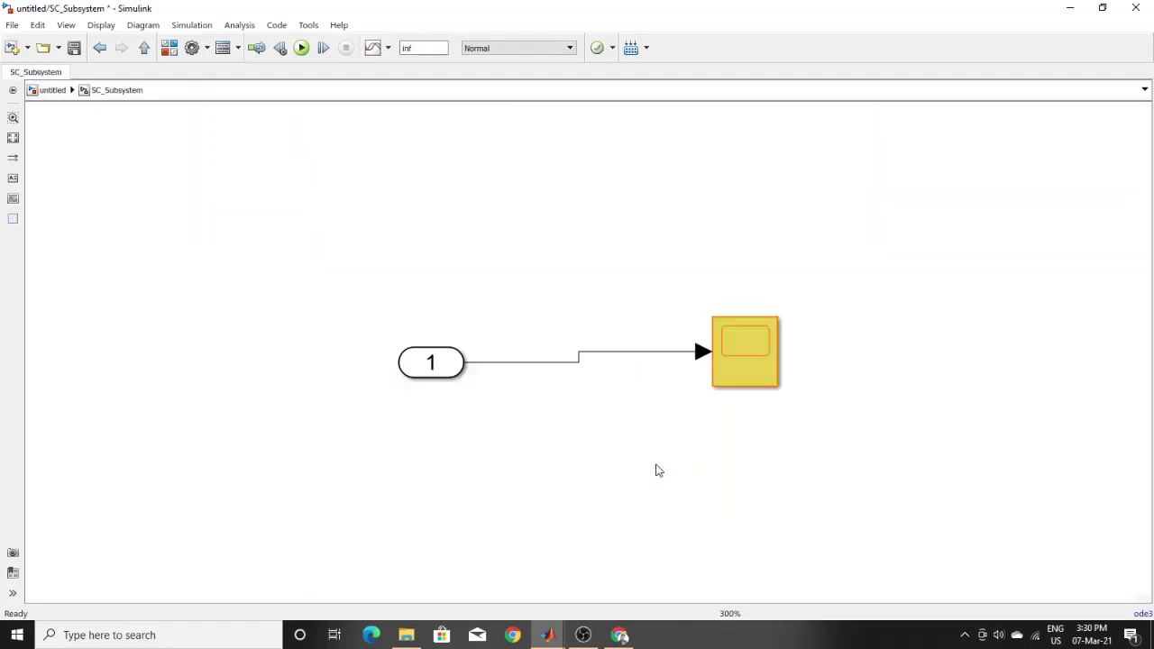
click(52, 90)
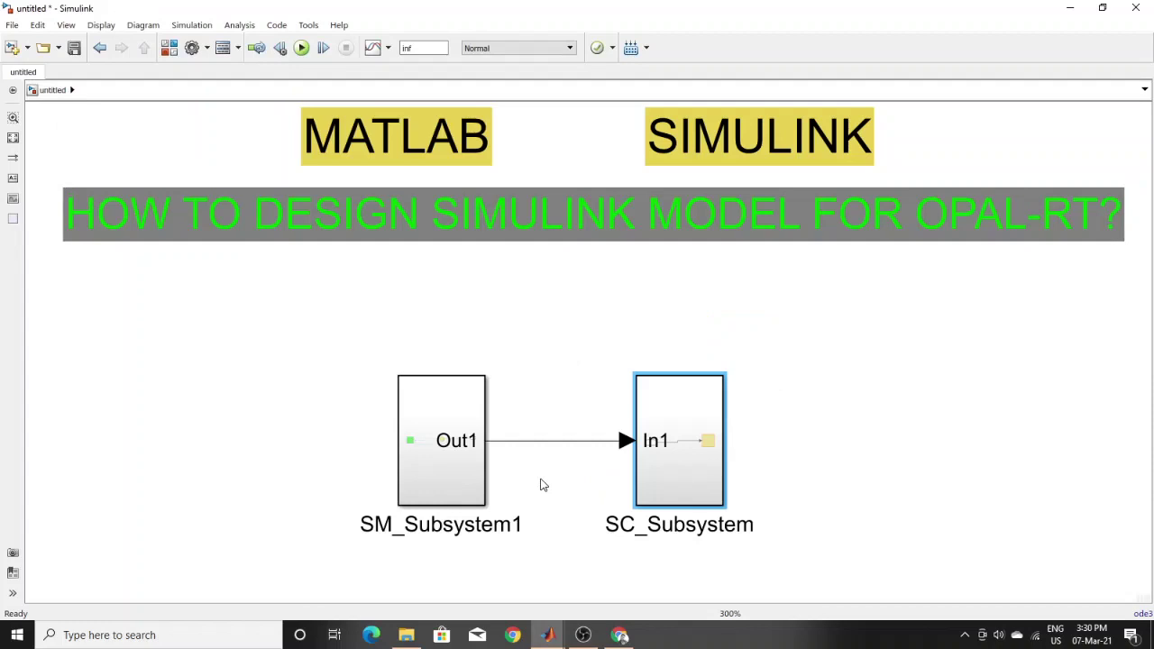
Add the RT-LAB OpComm block to the untitled model and minimize the Library Browser
click(177, 49)
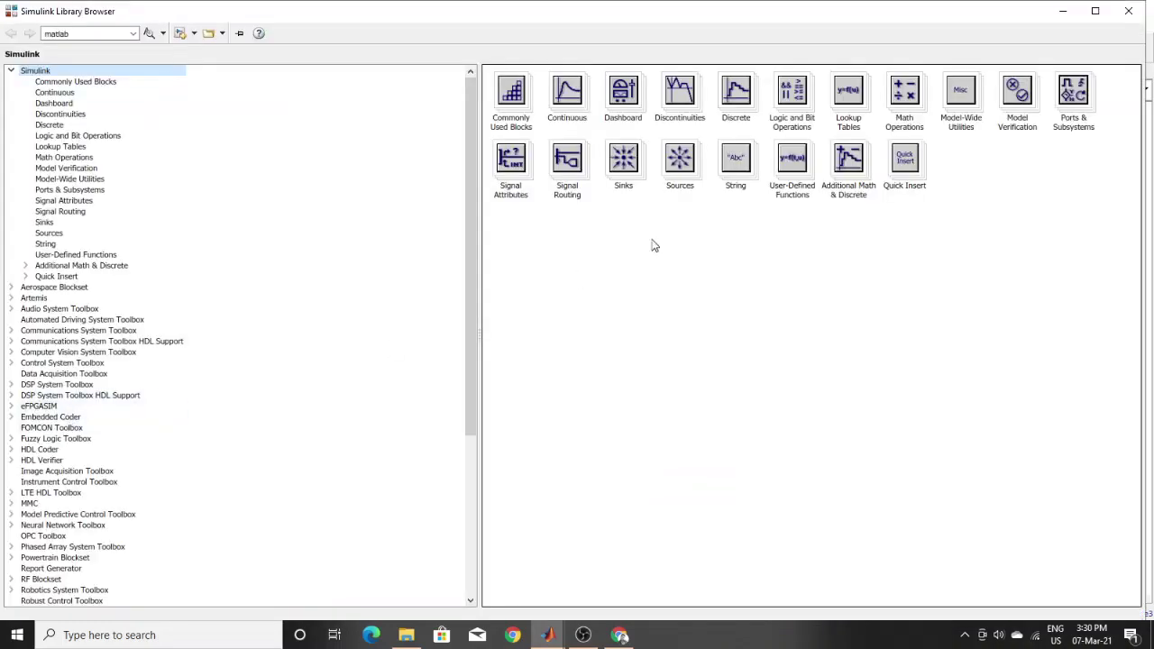
drag(466, 257, 478, 402)
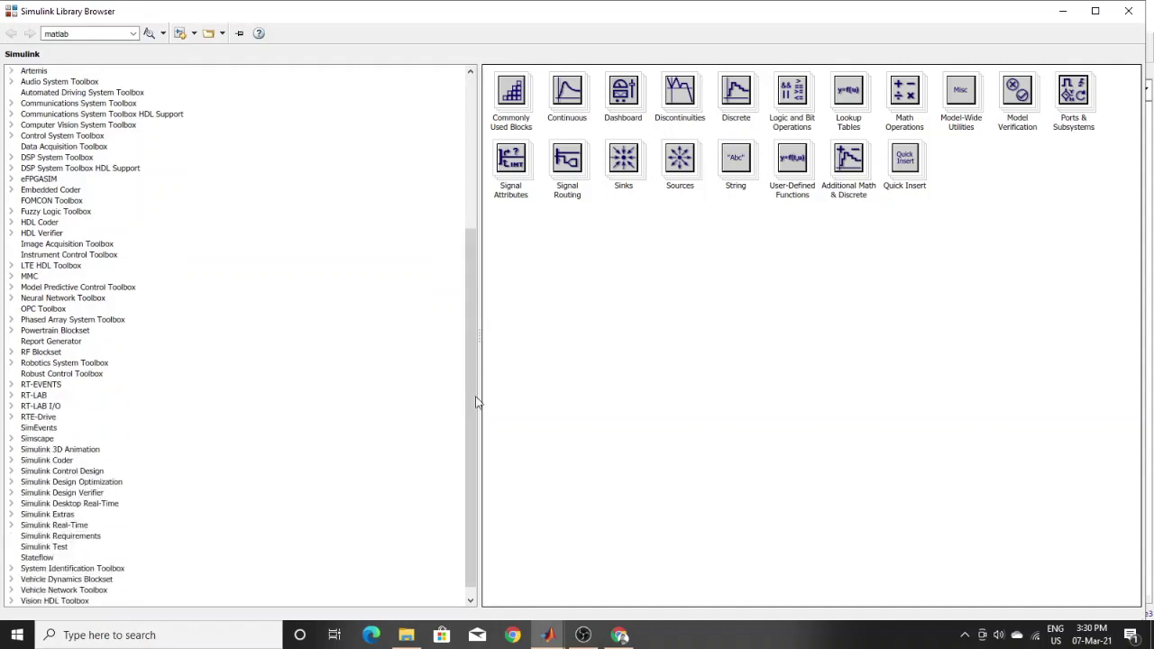
click(34, 394)
click(665, 185)
right_click(665, 184)
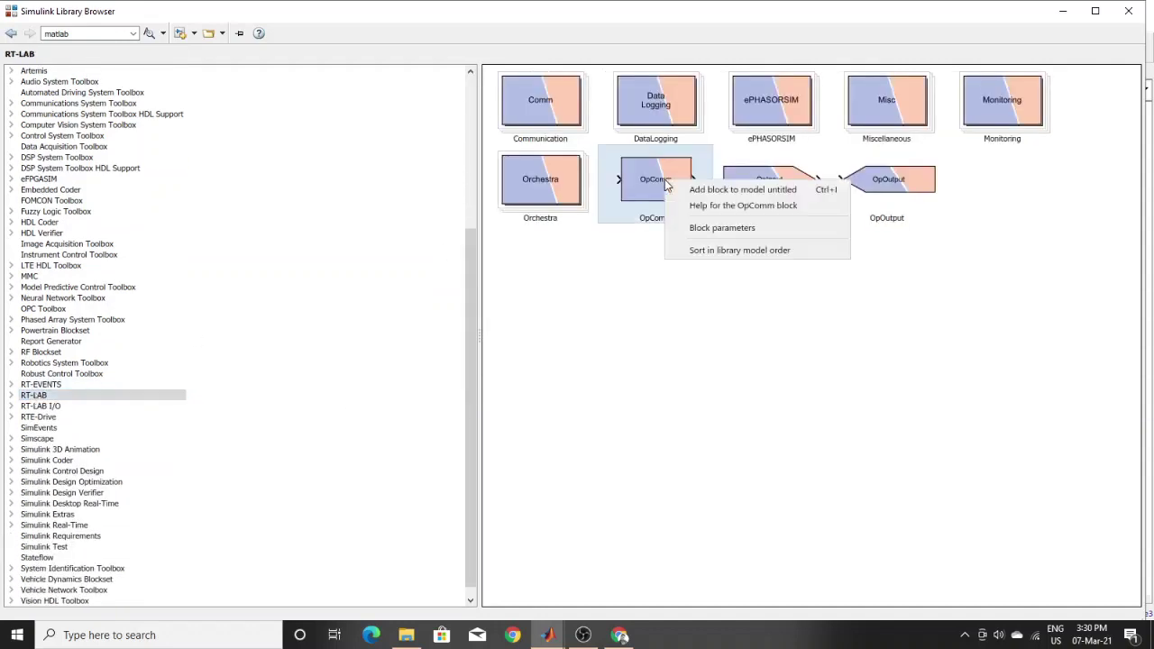
click(678, 187)
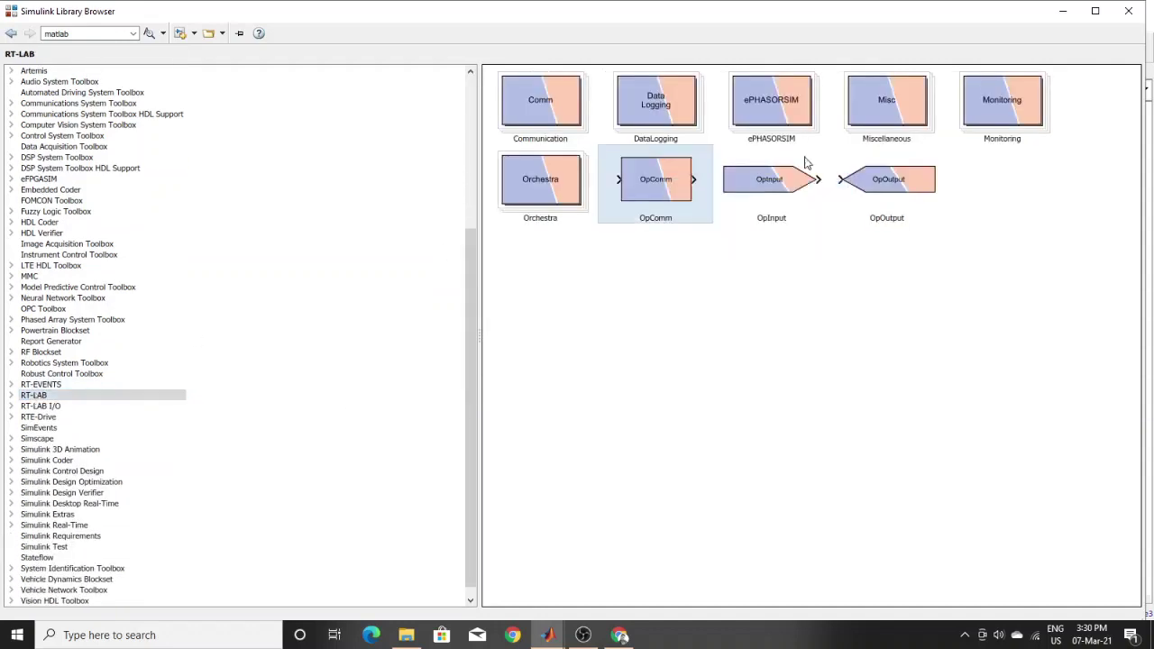
click(1062, 9)
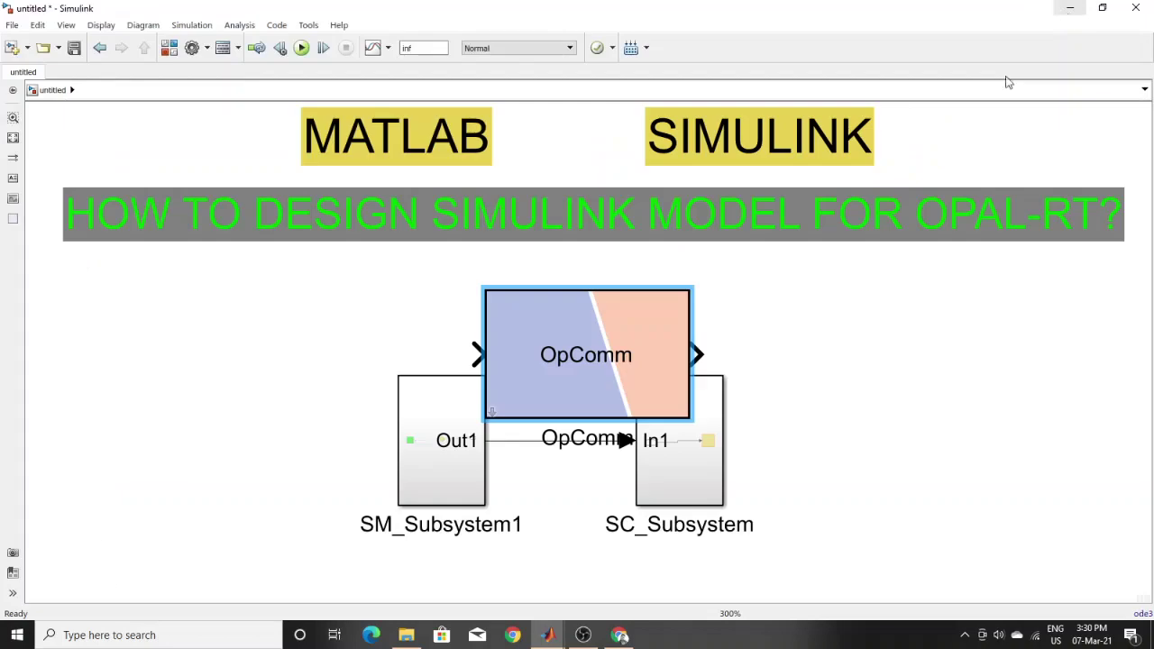
Cut the OpComm block from the top level and open SC_Subsystem
right_click(599, 358)
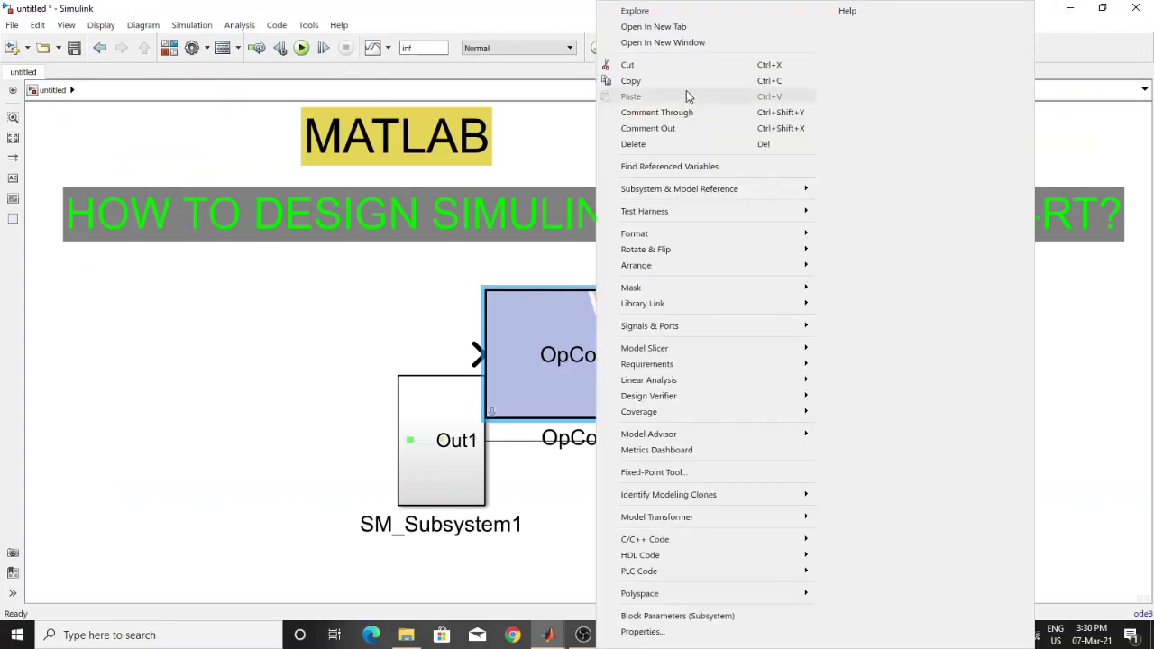
click(604, 79)
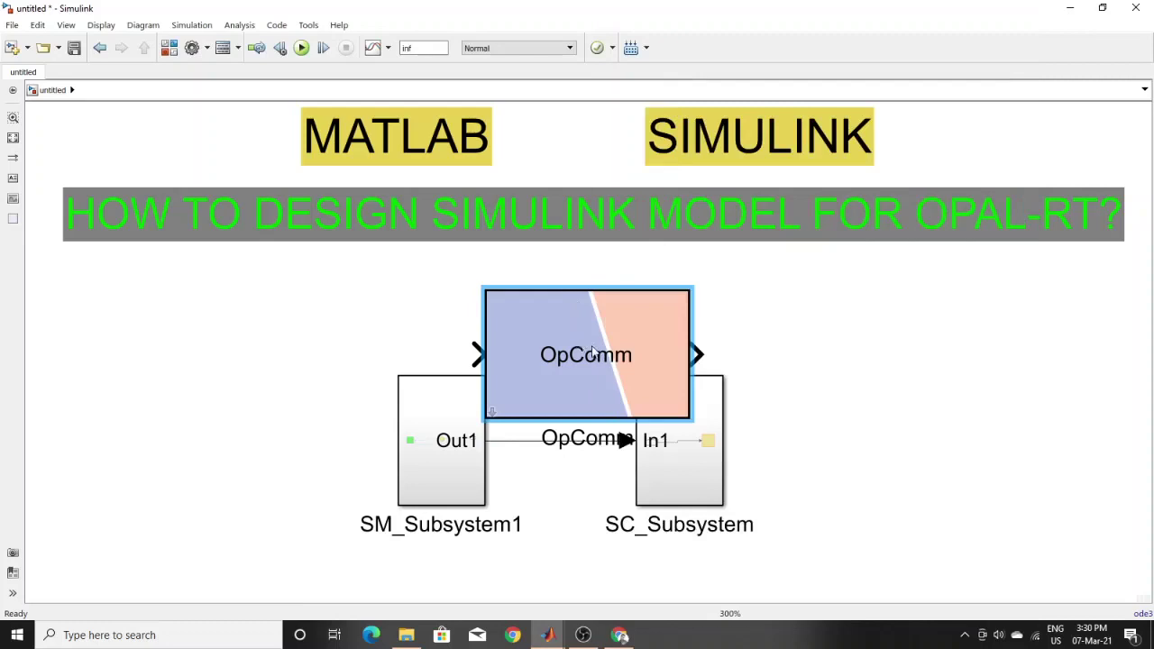
key(Delete)
click(668, 435)
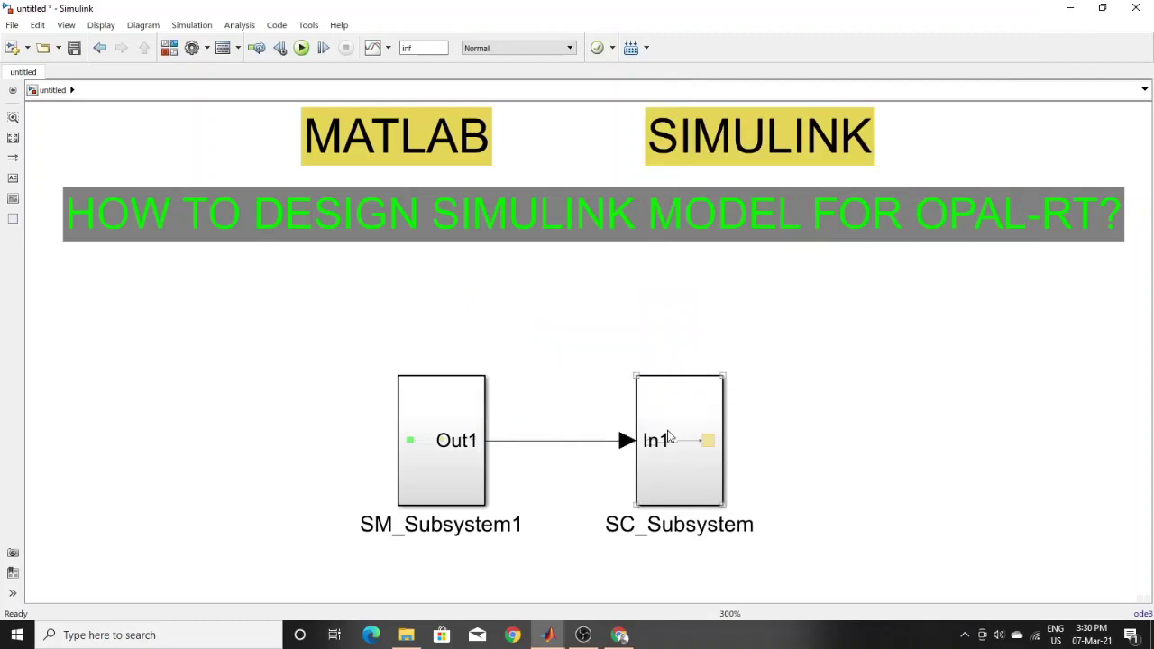
double_click(668, 436)
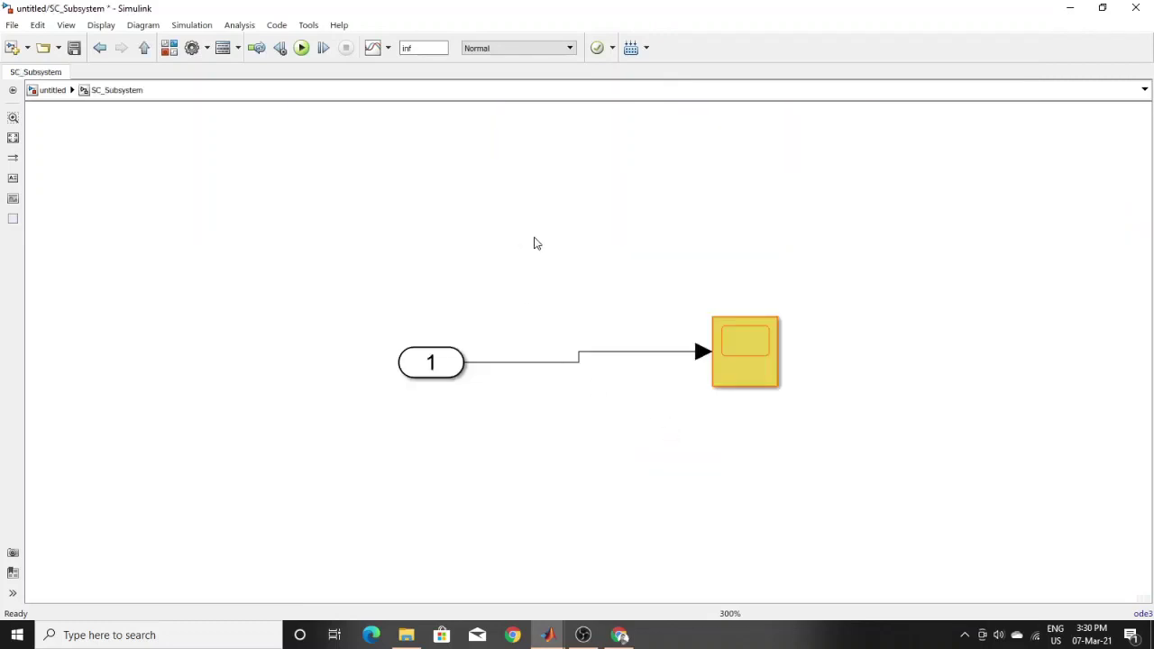
Paste OpComm into SC_Subsystem, shrink it above the inport, and open its parameters
right_click(535, 241)
click(590, 72)
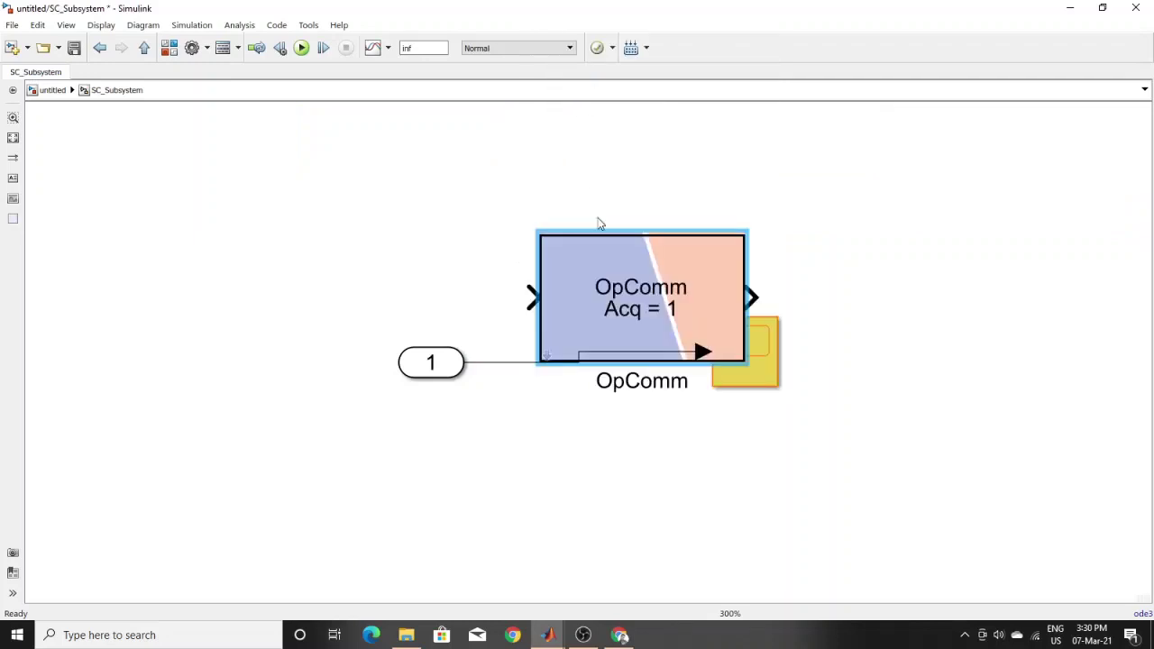
drag(697, 286, 626, 214)
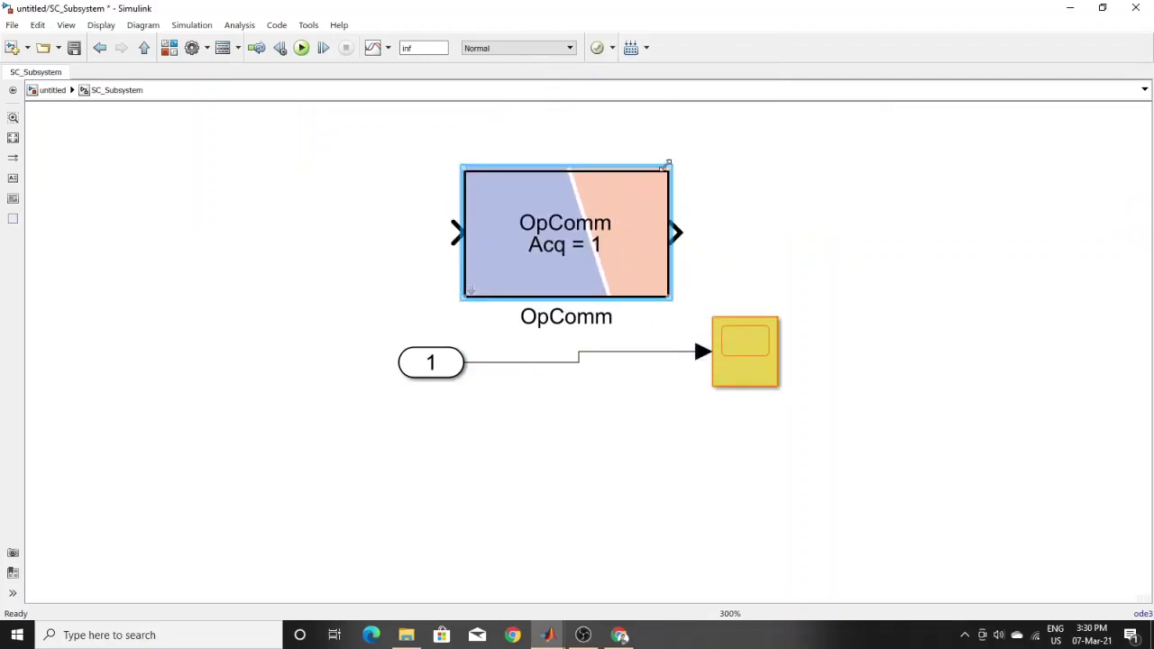
drag(670, 167, 583, 187)
drag(538, 240, 570, 230)
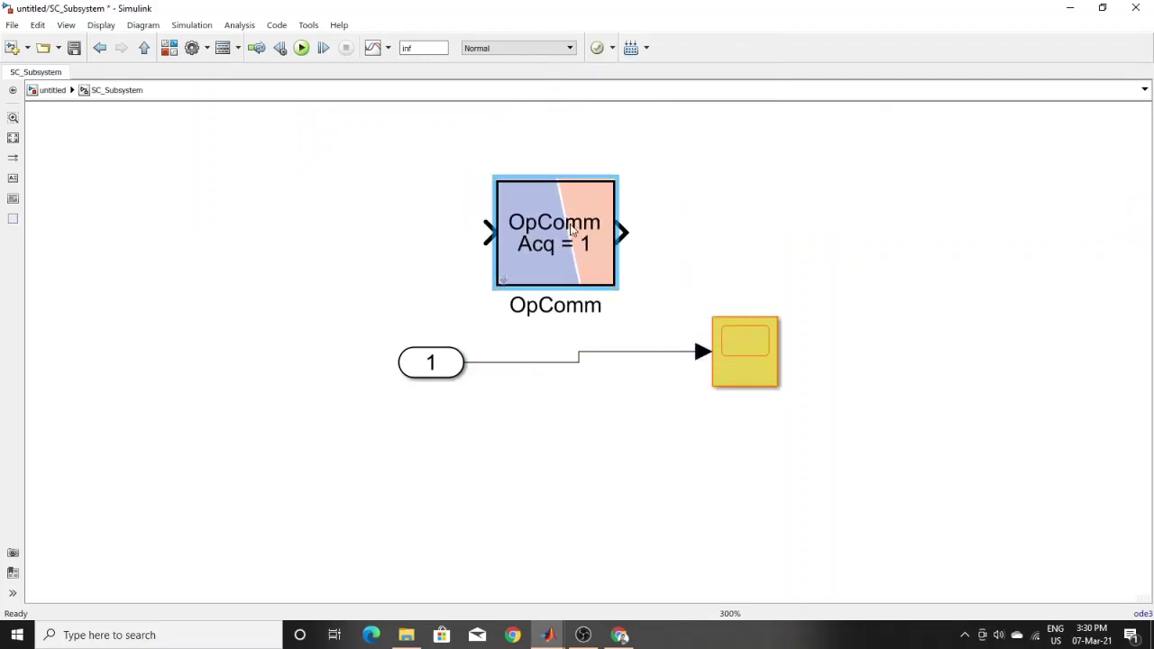
double_click(570, 230)
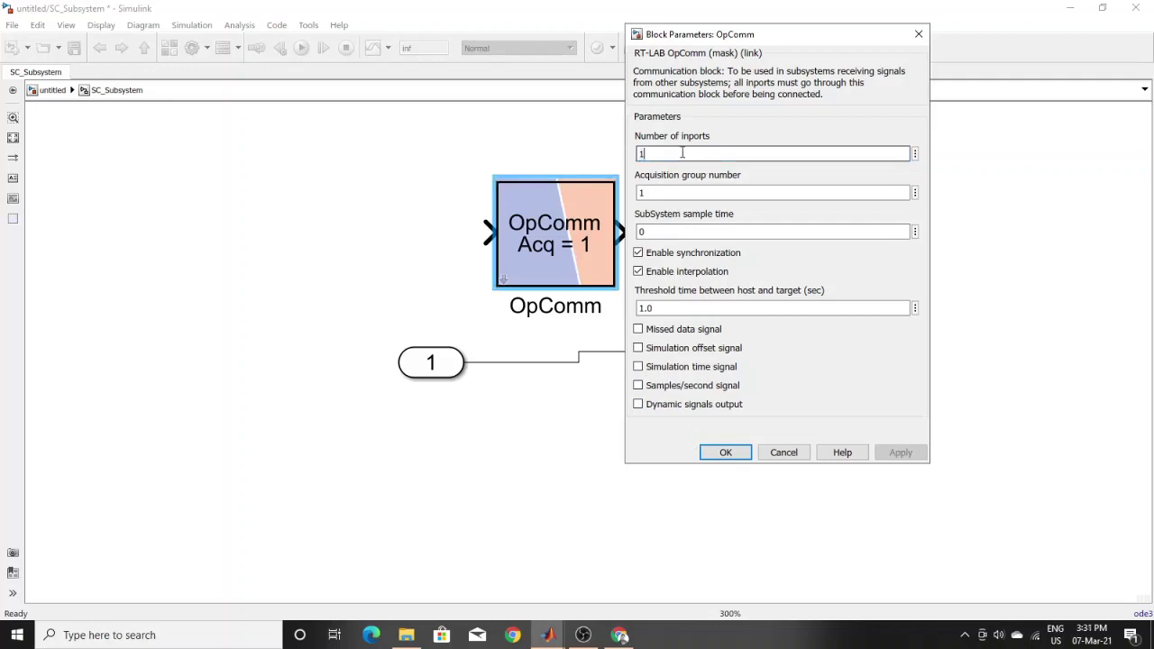
Set the OpComm block's number of inports to 1 and position it level with the signal
text(6)
key(Return)
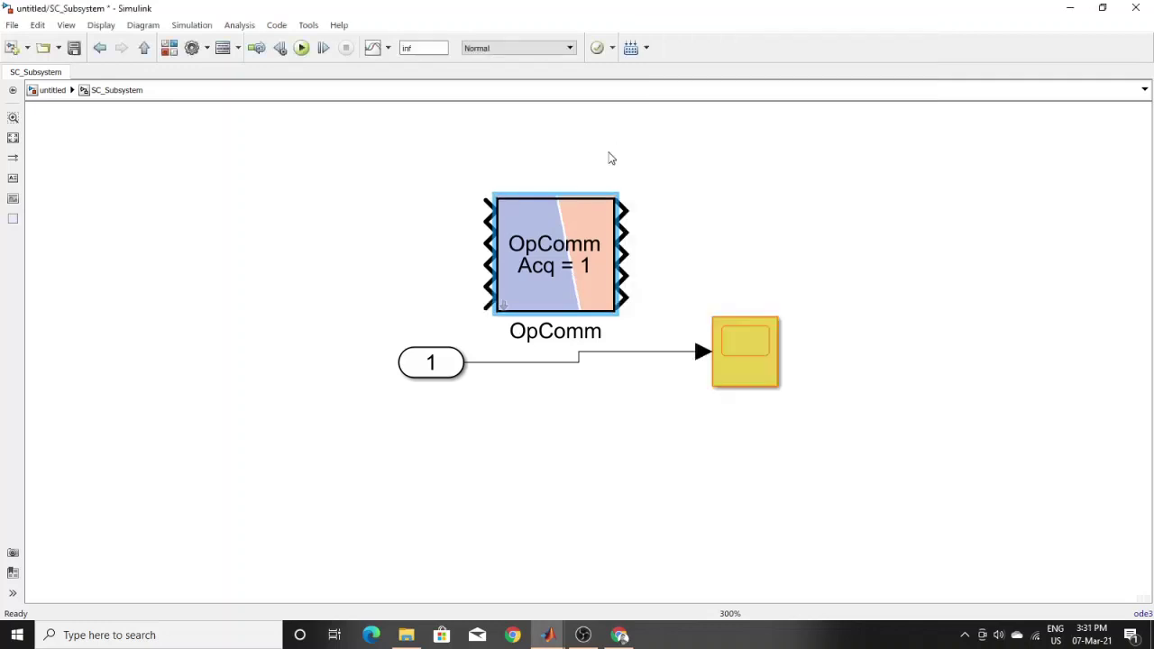
double_click(577, 217)
text(1)
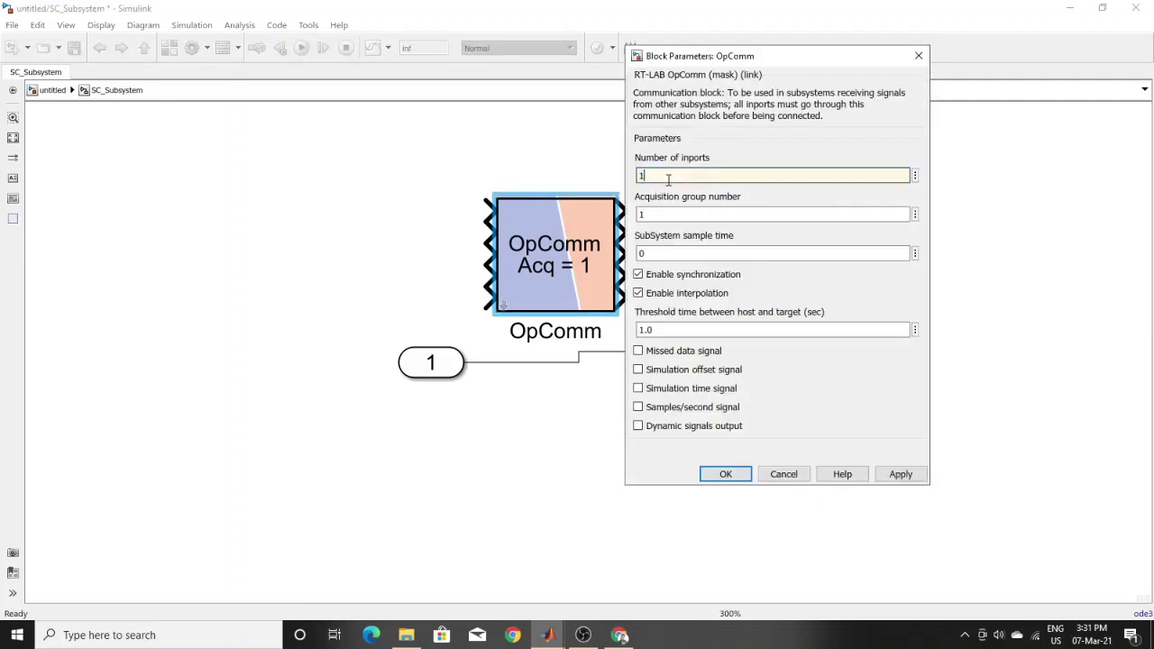
key(Return)
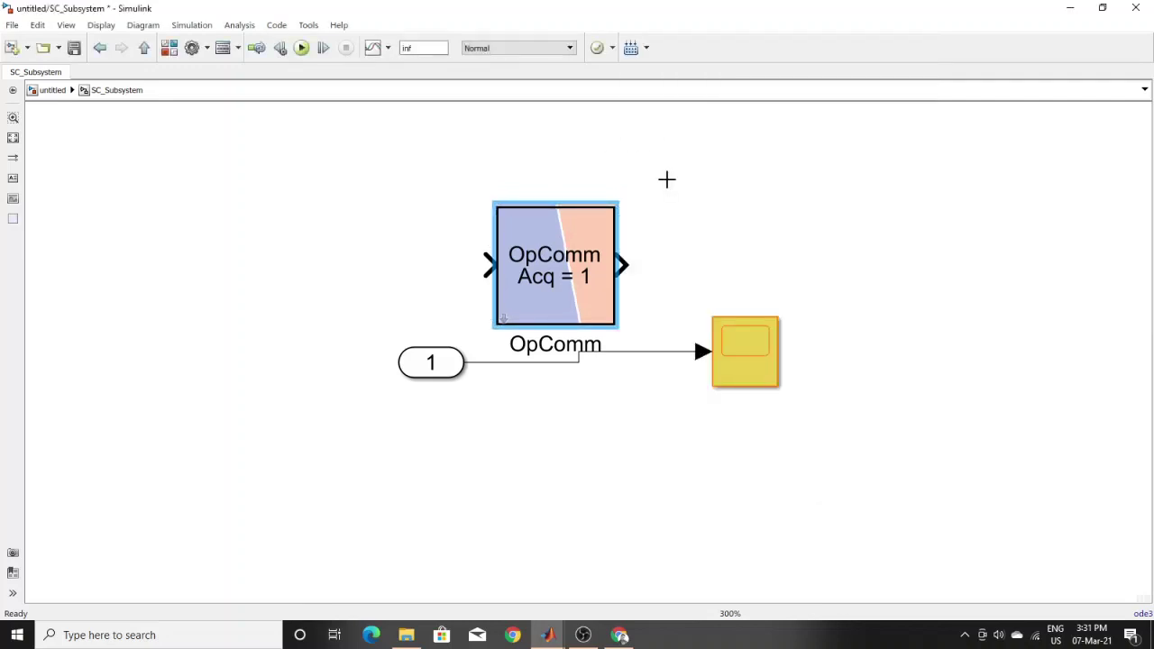
mouse_move(583, 266)
mouse_down()
mouse_move(582, 355)
mouse_move(569, 258)
mouse_up()
click(692, 272)
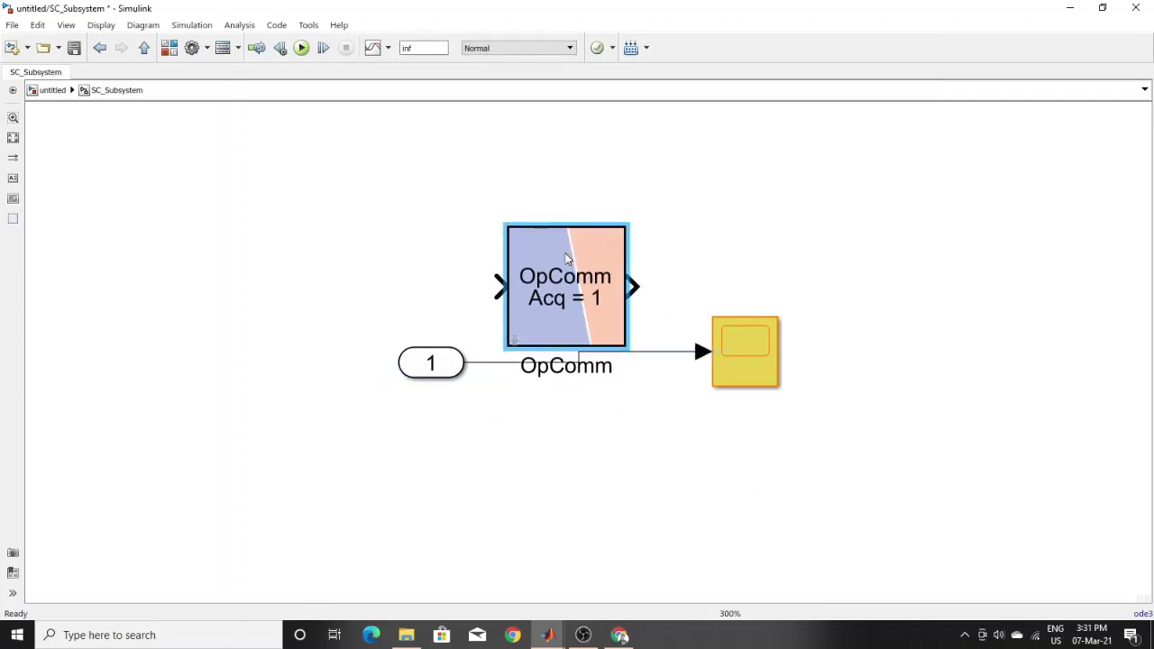
Replace the direct inport-to-scope wire with inport → OpComm → scope connections
click(672, 351)
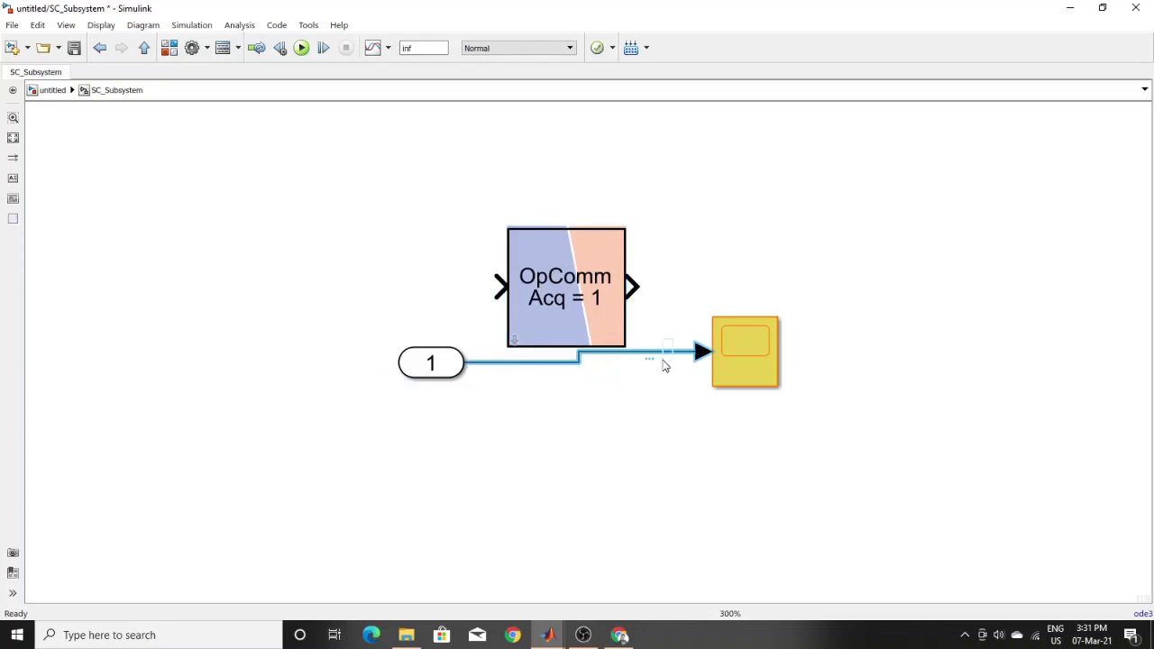
key(Delete)
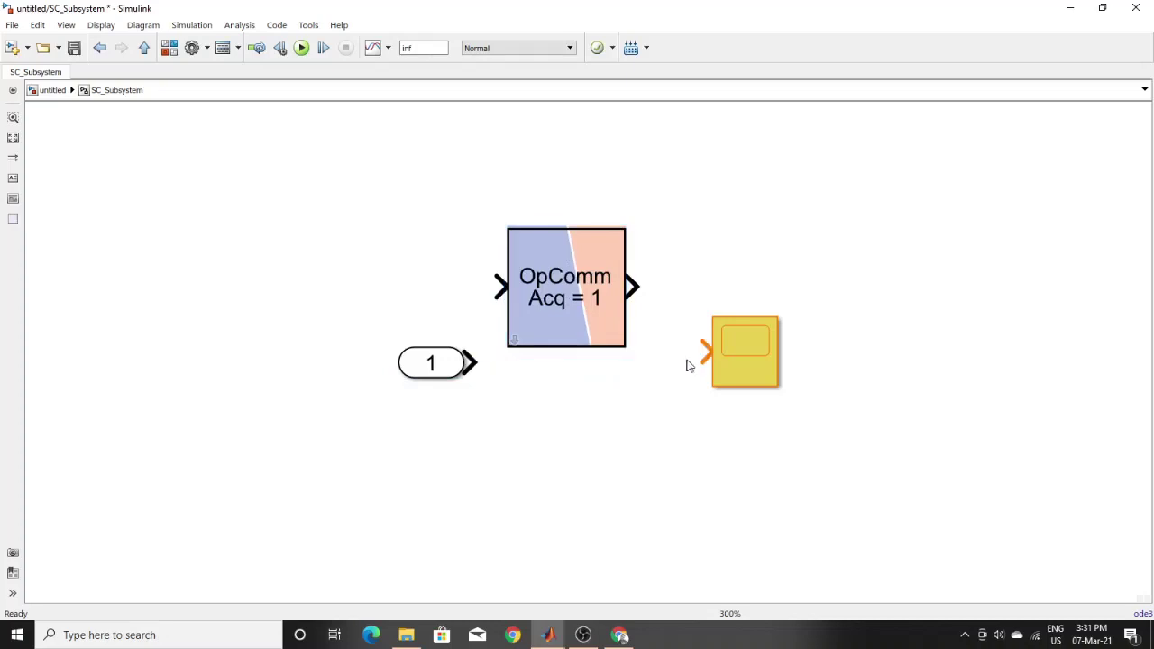
mouse_move(703, 353)
mouse_down()
mouse_move(639, 298)
mouse_move(602, 324)
mouse_up()
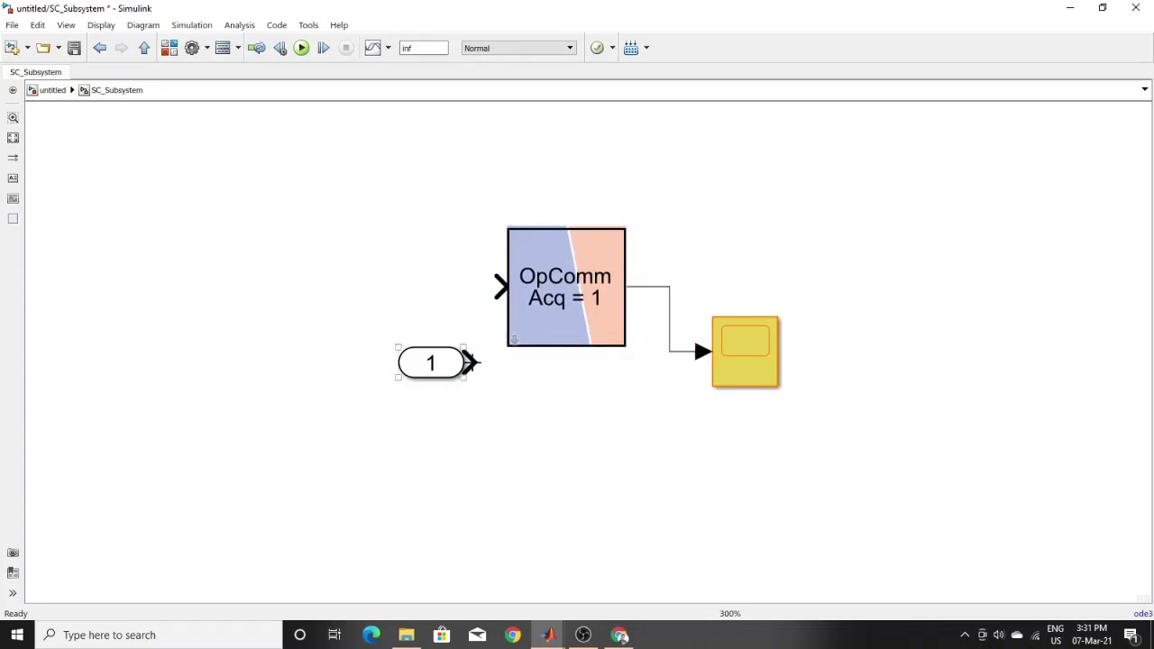
drag(470, 362, 499, 286)
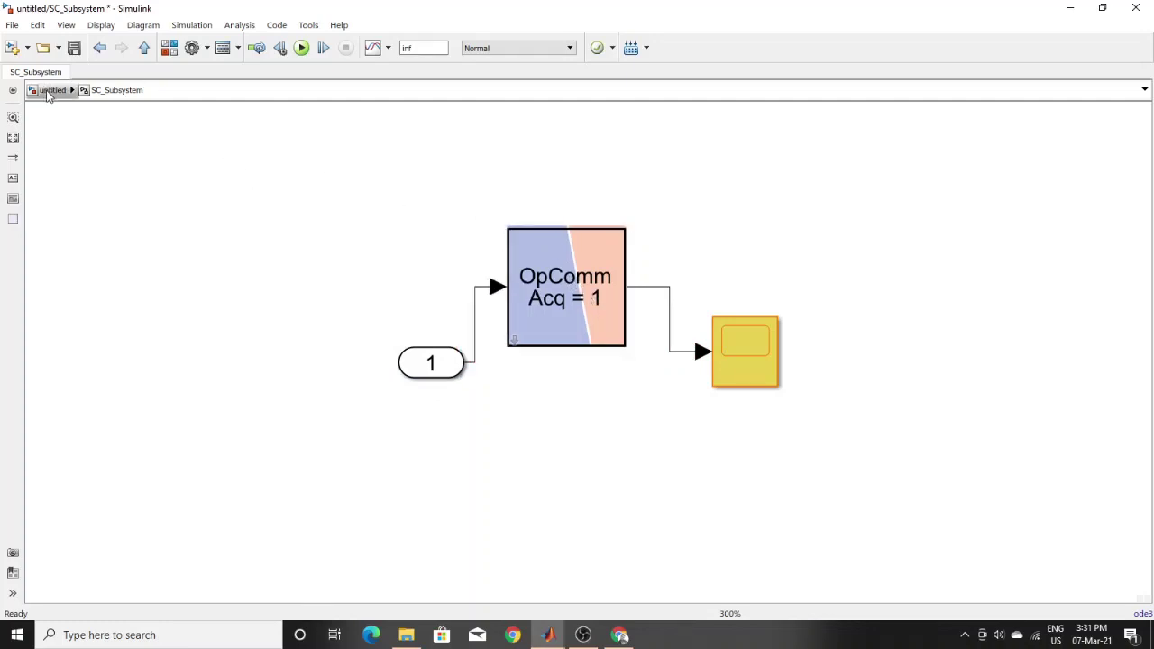
click(48, 91)
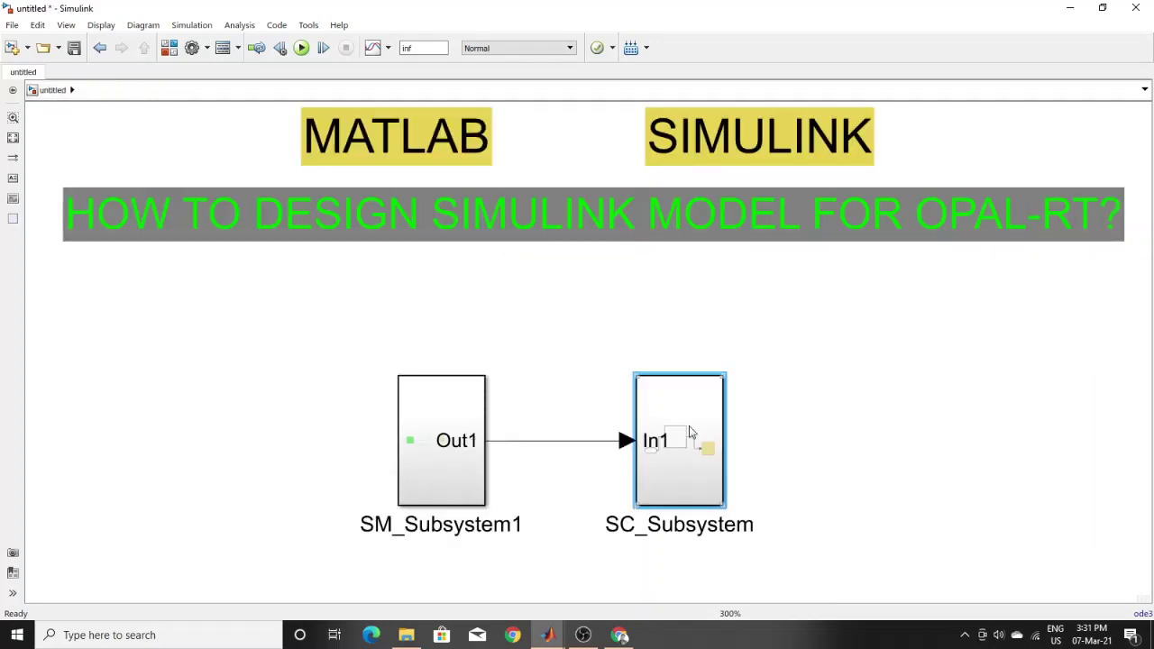
double_click(446, 494)
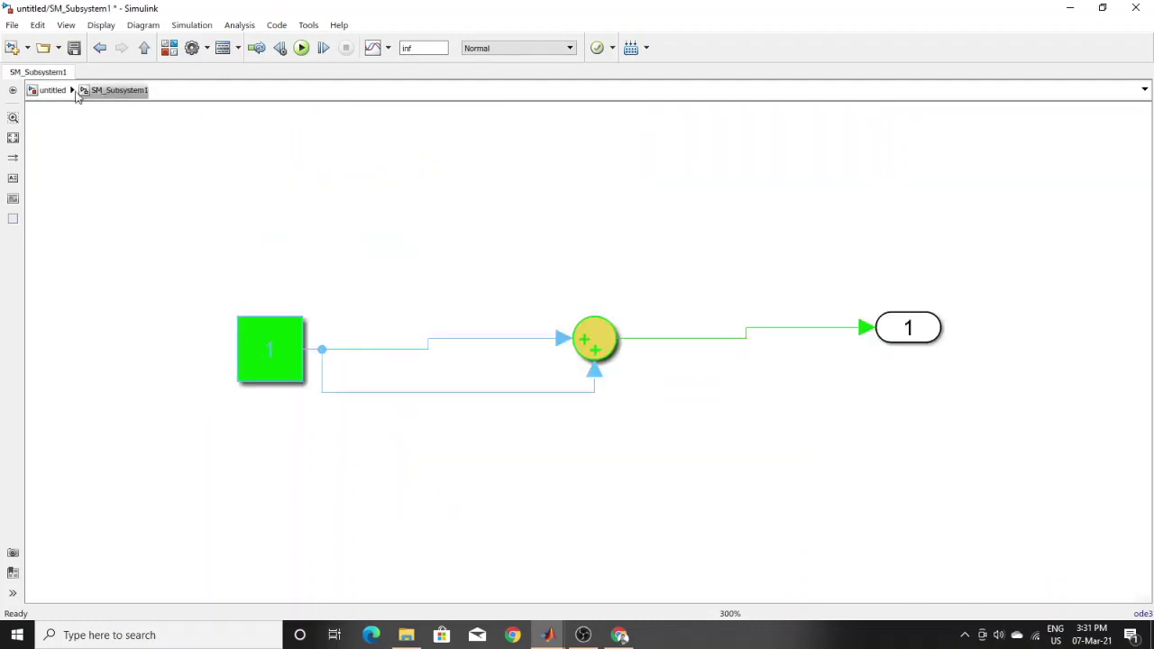
click(52, 91)
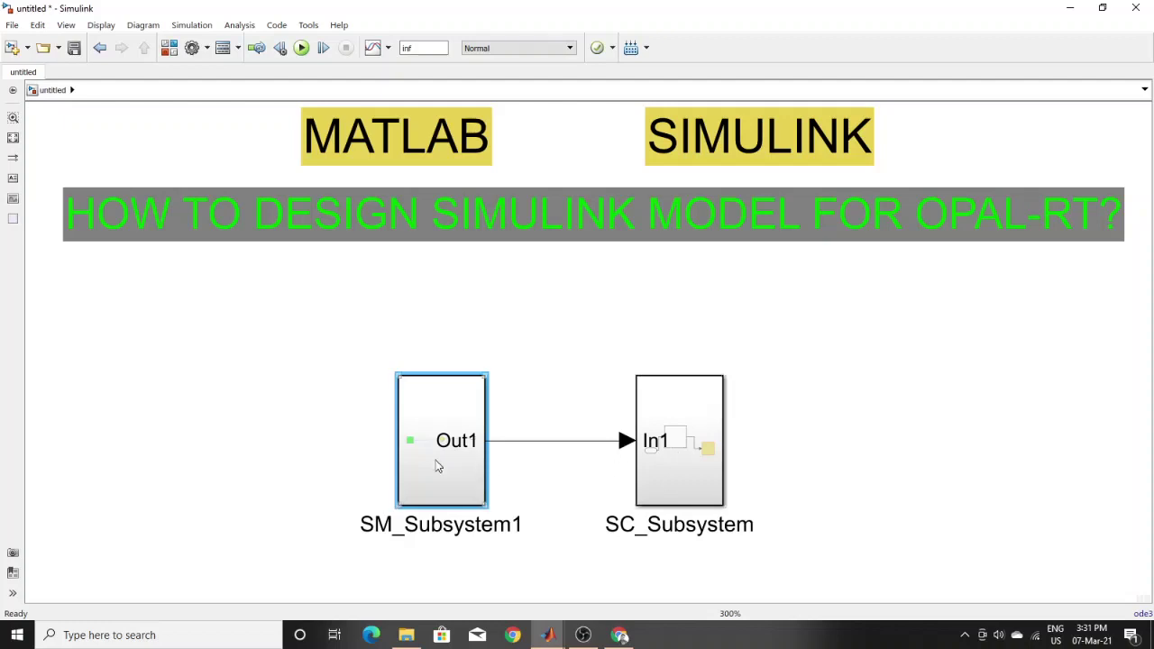
double_click(700, 466)
click(573, 320)
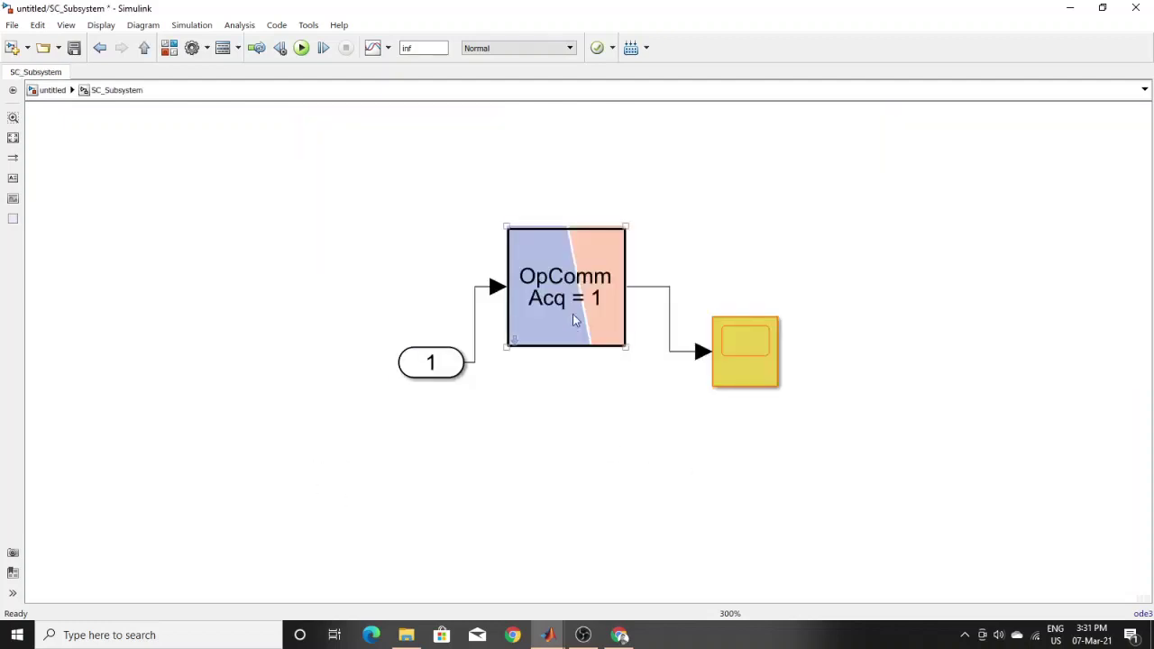
click(53, 90)
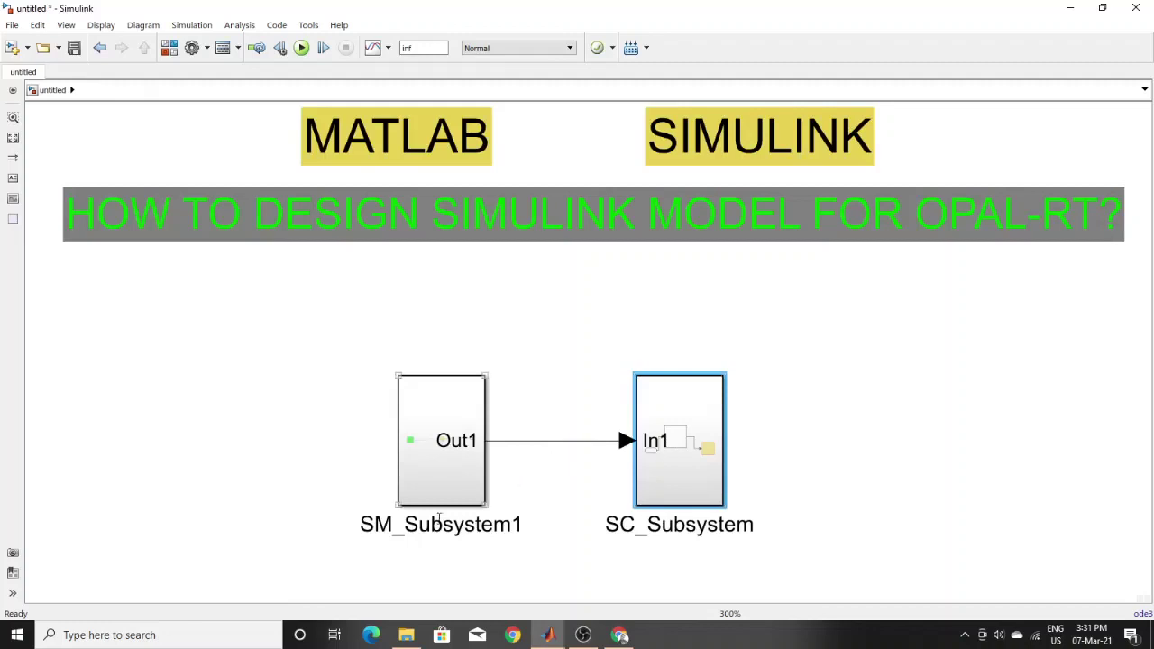
double_click(676, 489)
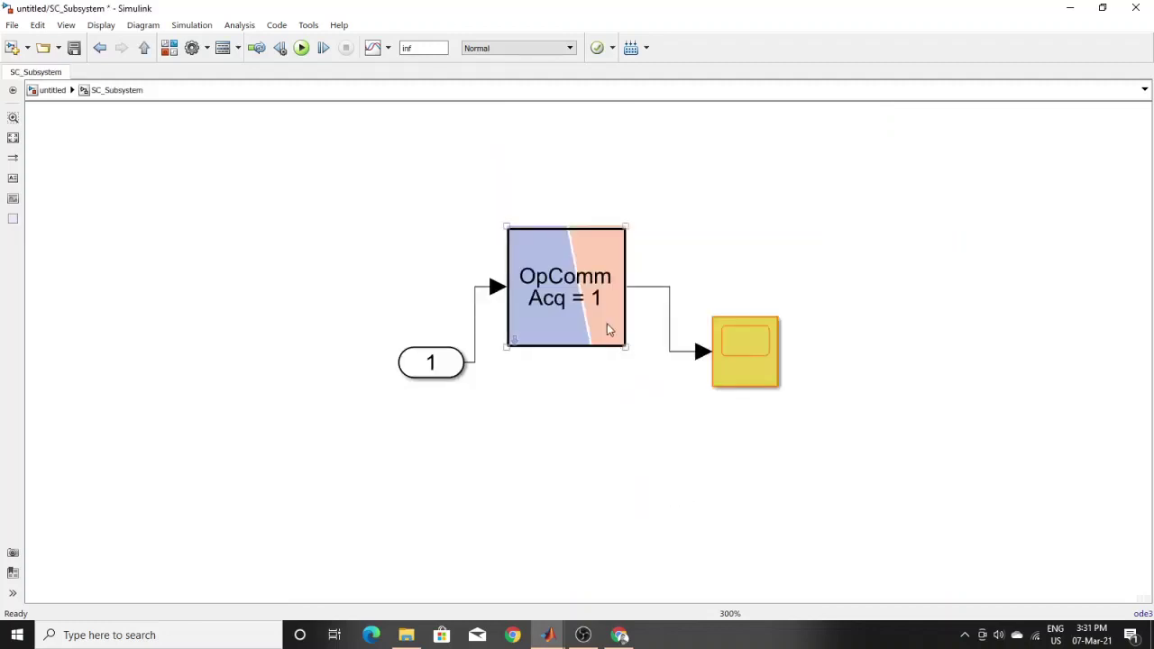
click(56, 91)
Insert a powergui block, shrink it, and place it above between SM_Subsystem1 and SC_Subsystem
double_click(641, 327)
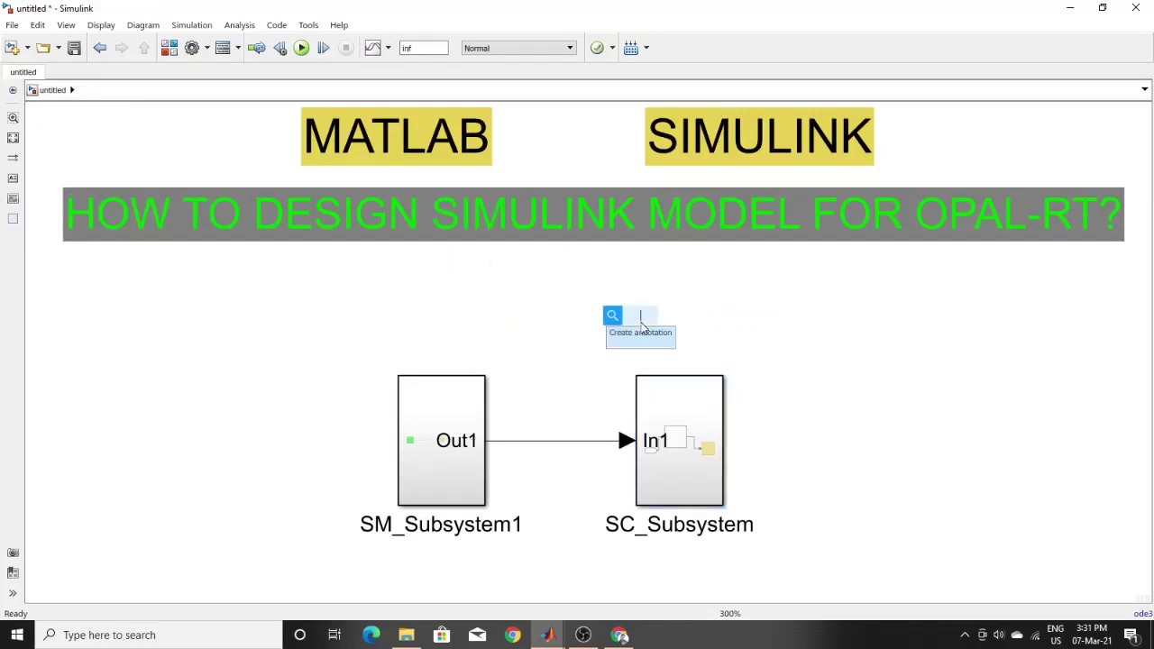
text(power)
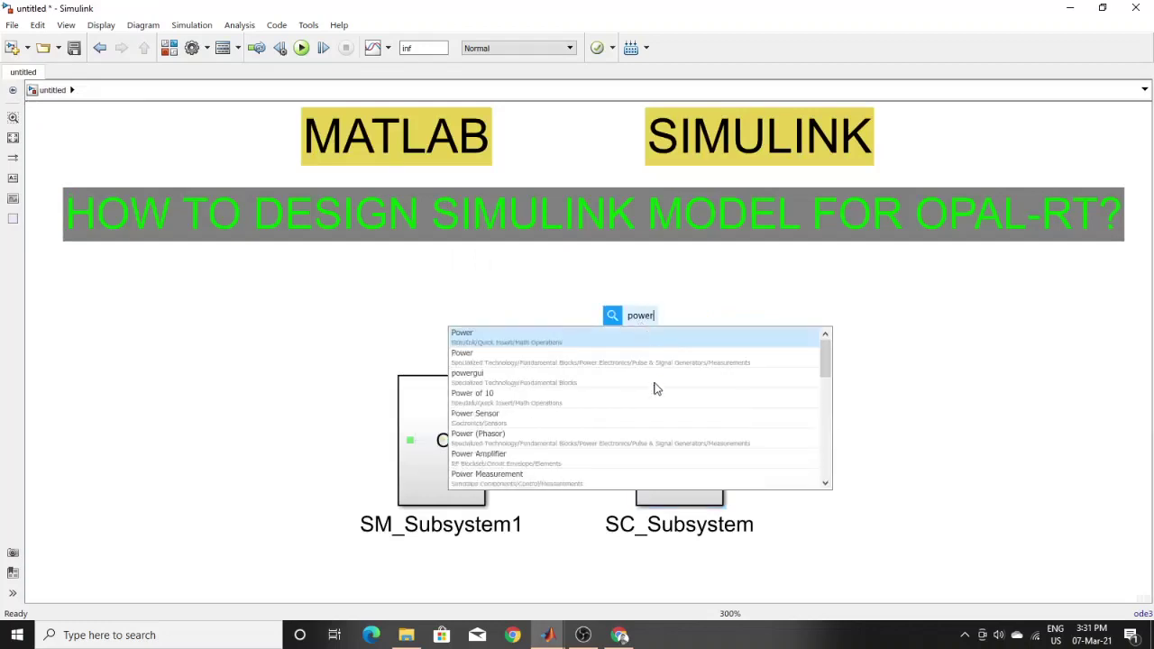
click(655, 380)
drag(646, 318, 526, 295)
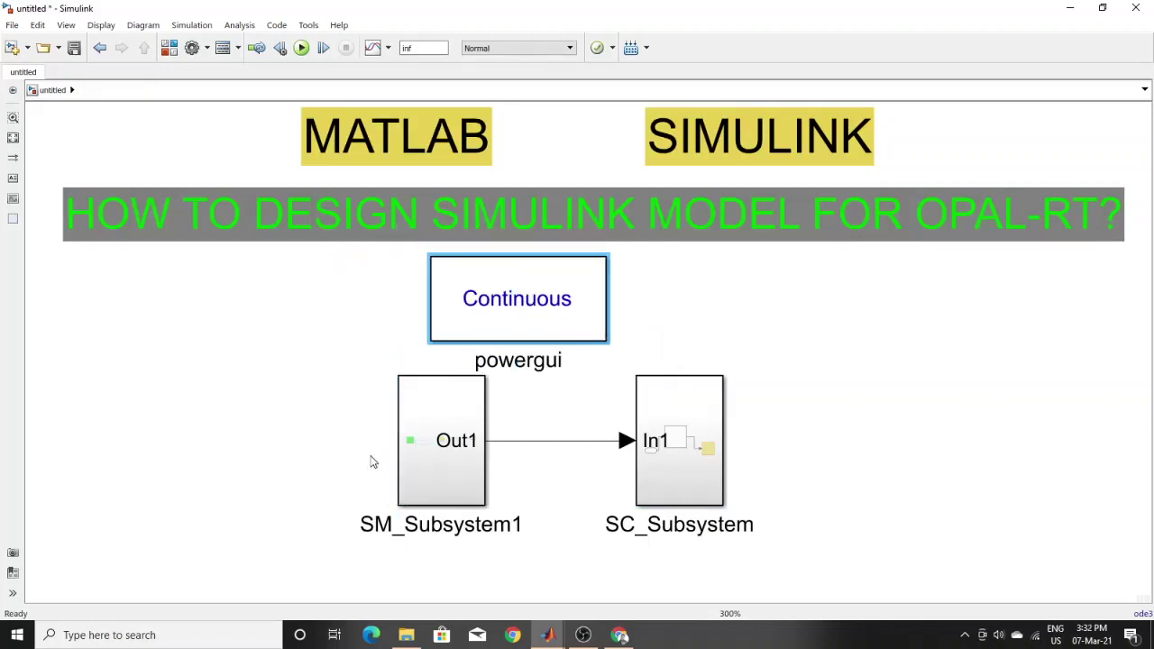
drag(544, 321, 588, 328)
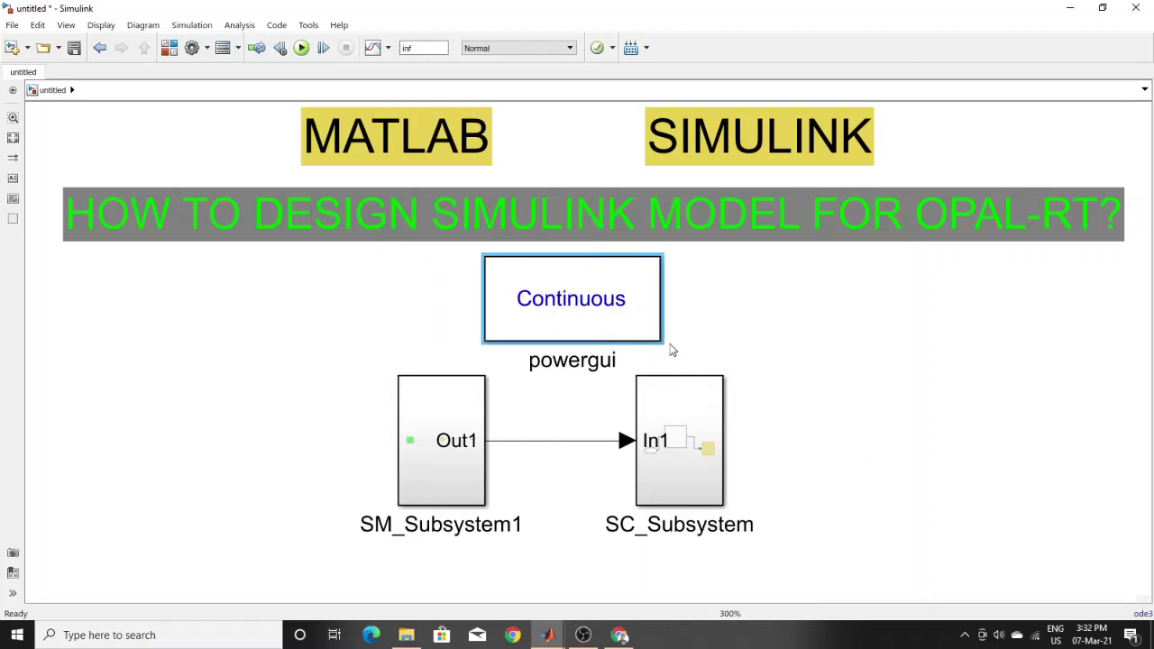
drag(656, 334, 639, 310)
drag(581, 282, 581, 303)
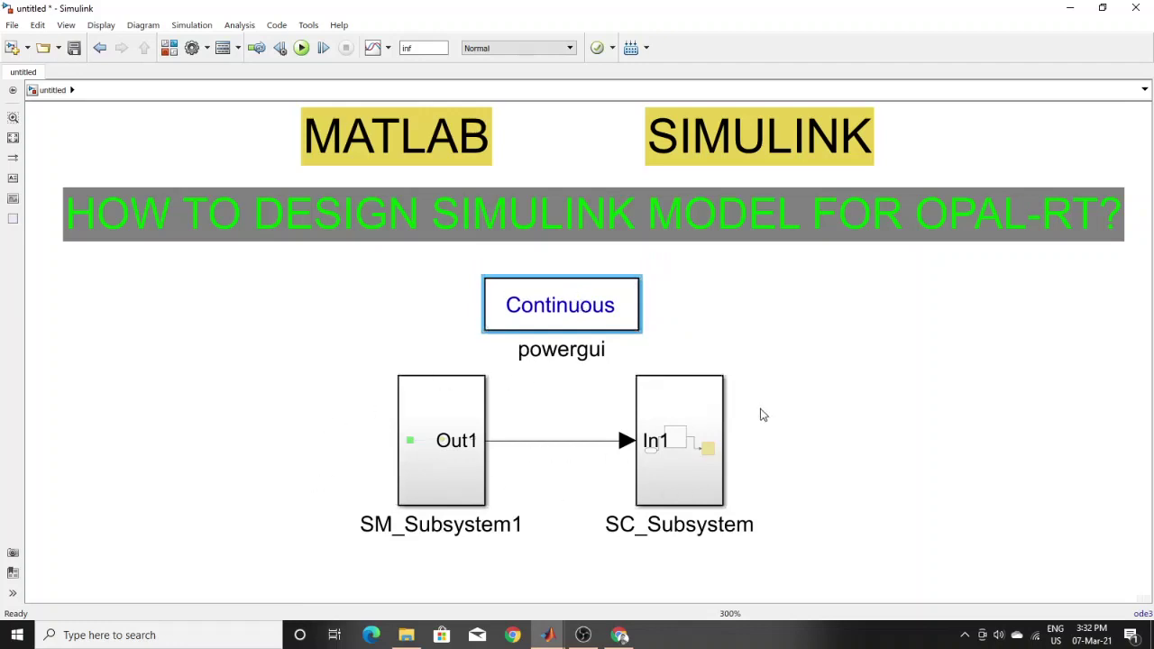
double_click(674, 442)
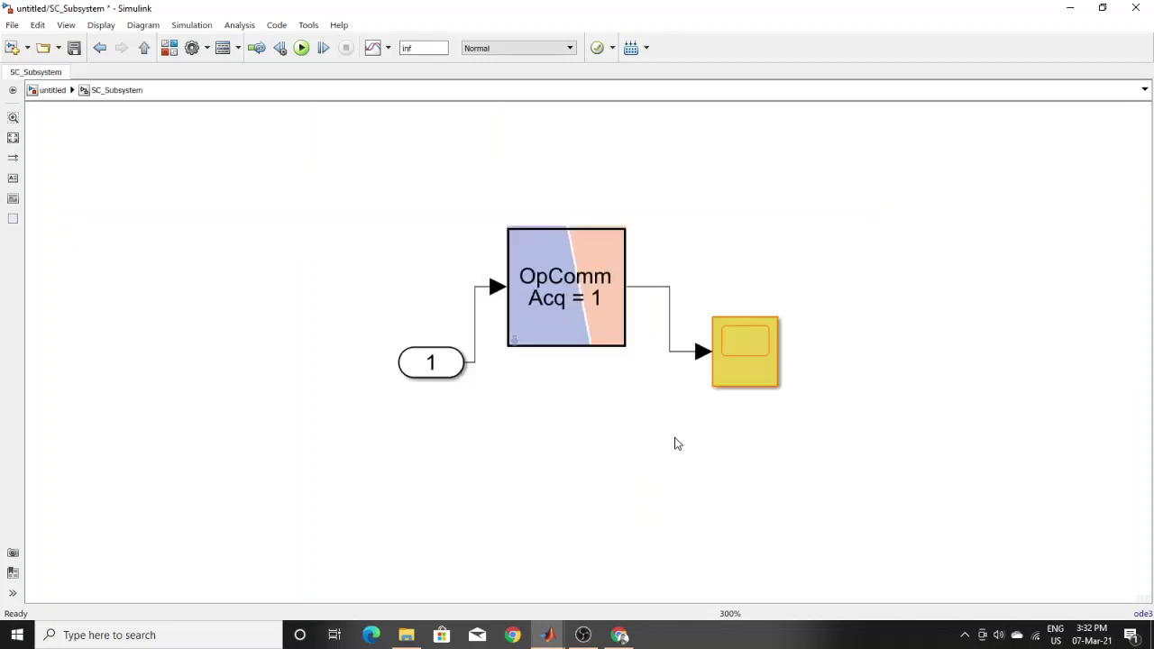
click(51, 91)
double_click(417, 434)
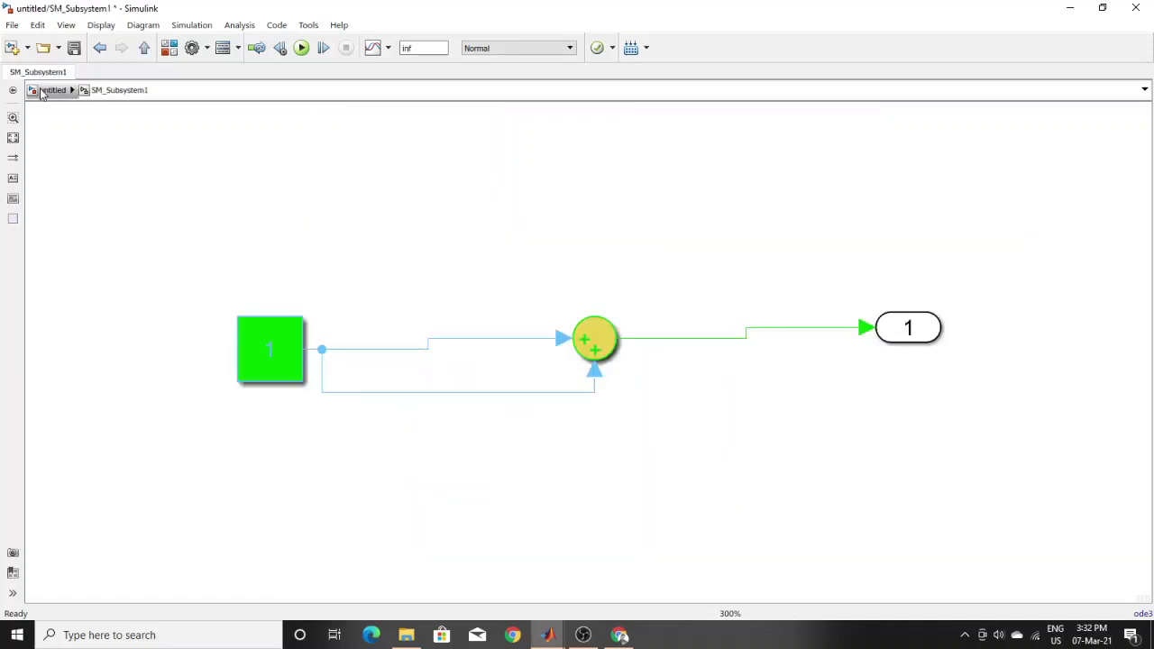
click(47, 91)
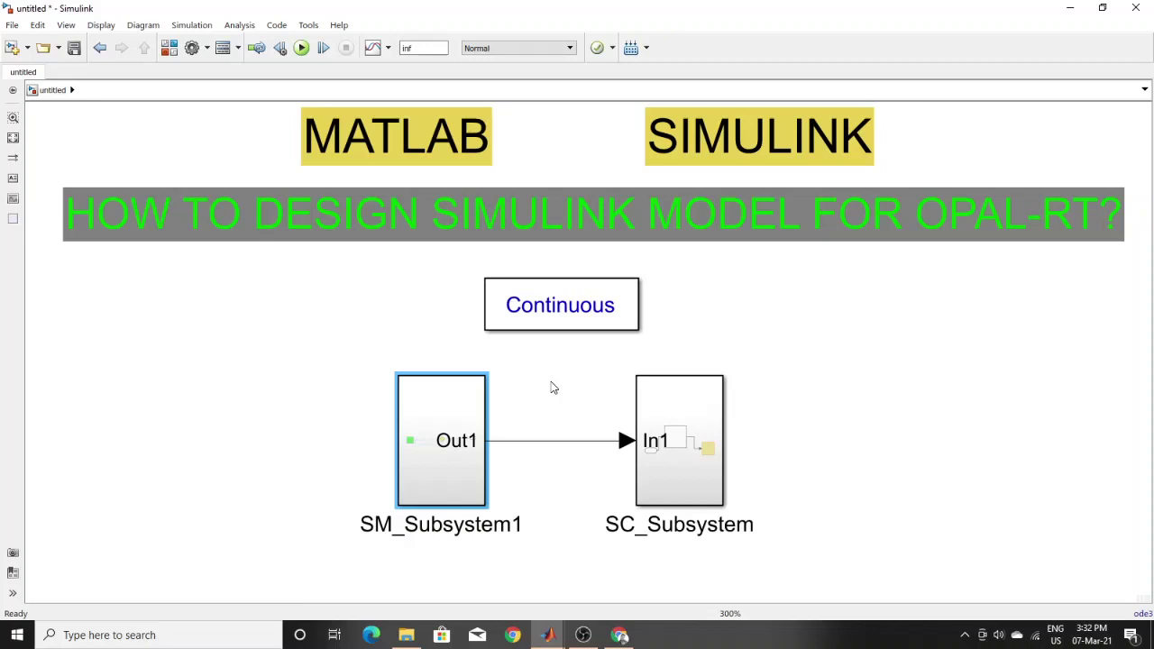
click(352, 158)
Minimize Simulink and refresh the Windows desktop
click(1070, 7)
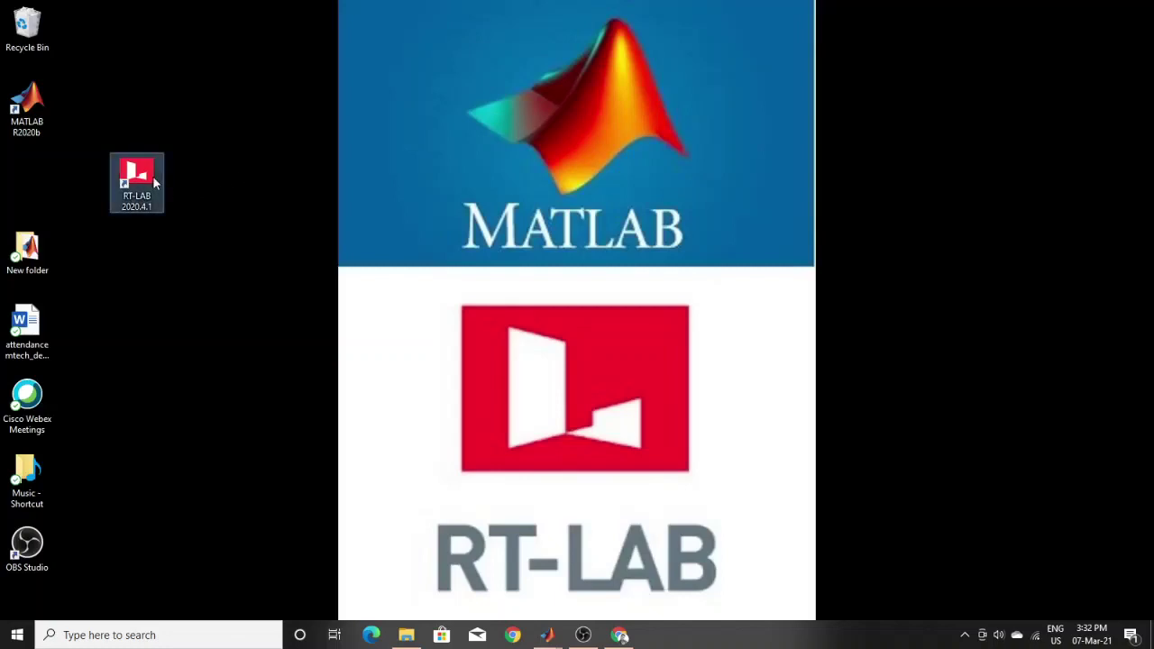
right_click(217, 175)
click(256, 220)
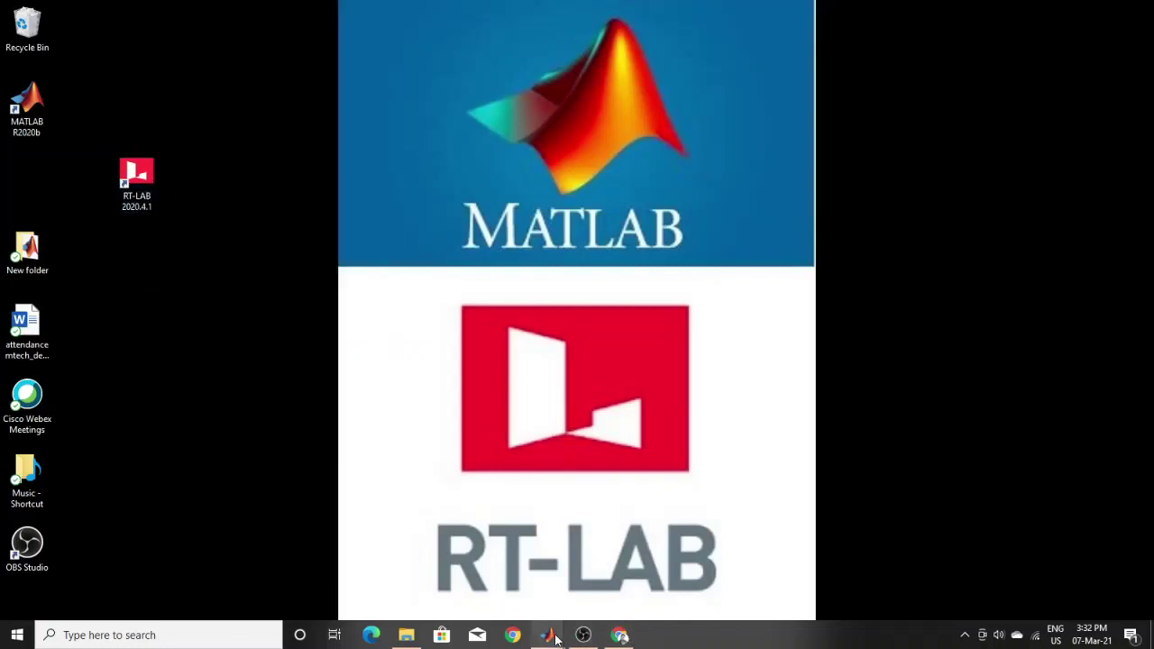
Bring the 'untitled* - Simulink' window back from the MATLAB taskbar preview
mouse_move(584, 632)
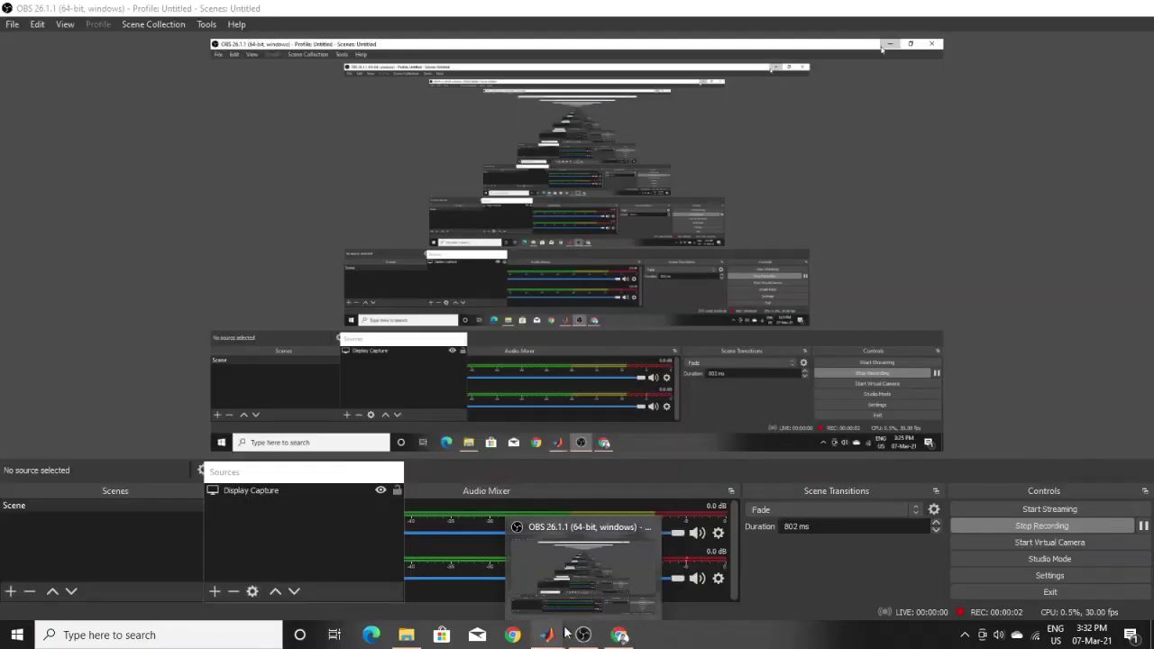
mouse_move(548, 636)
click(566, 579)
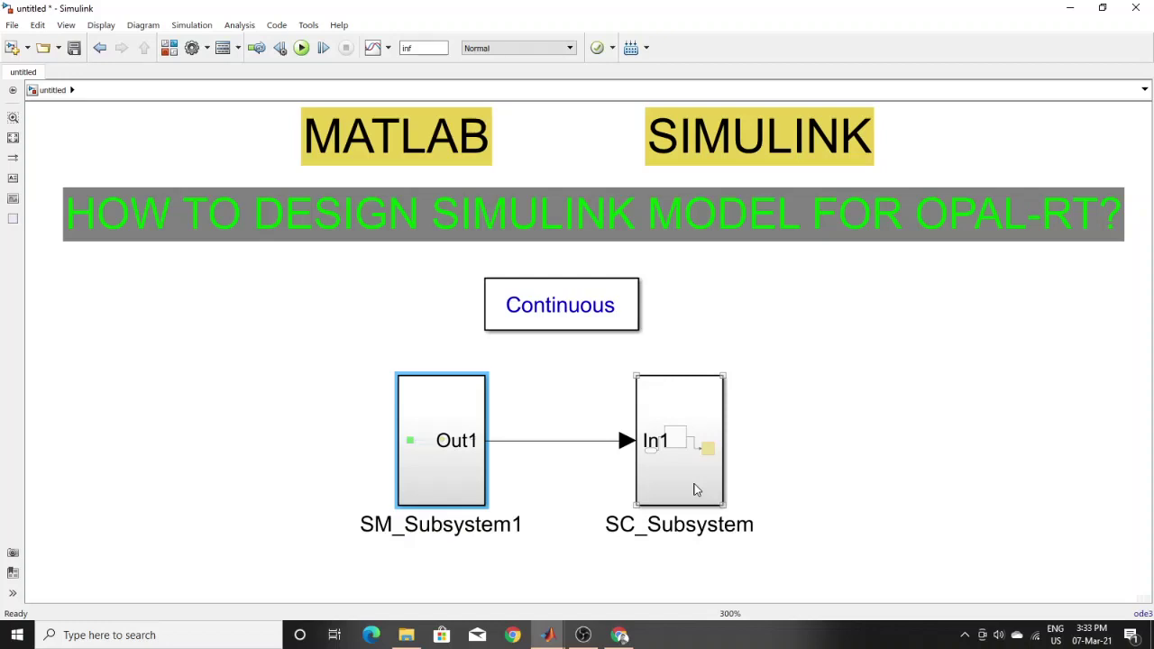
click(191, 48)
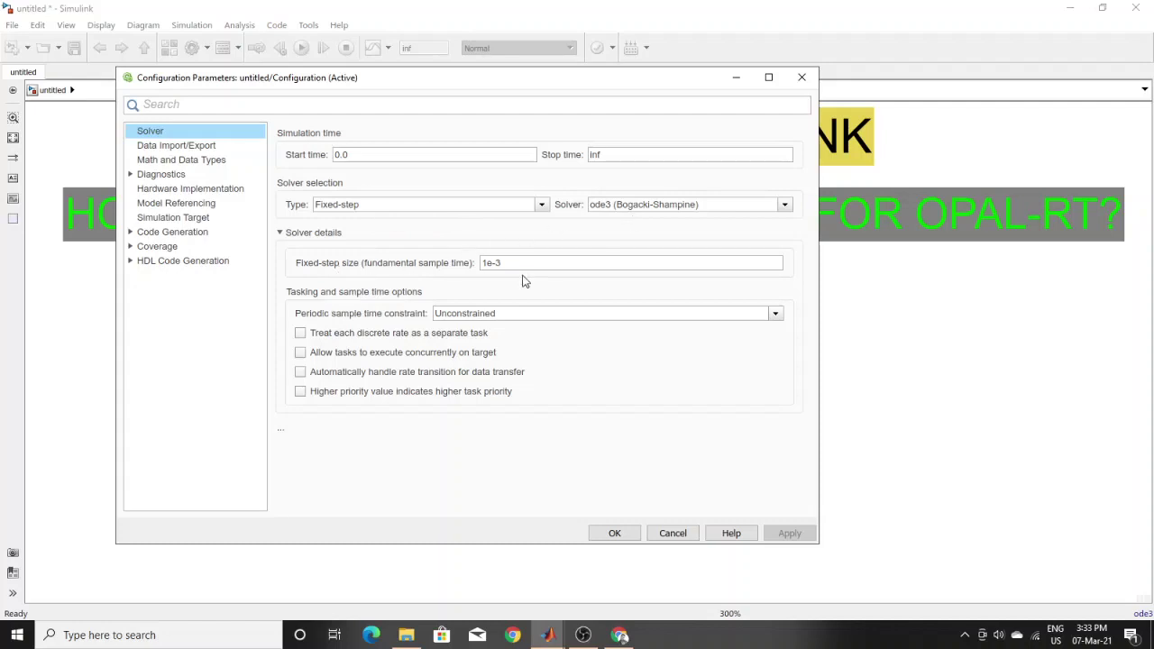
click(801, 78)
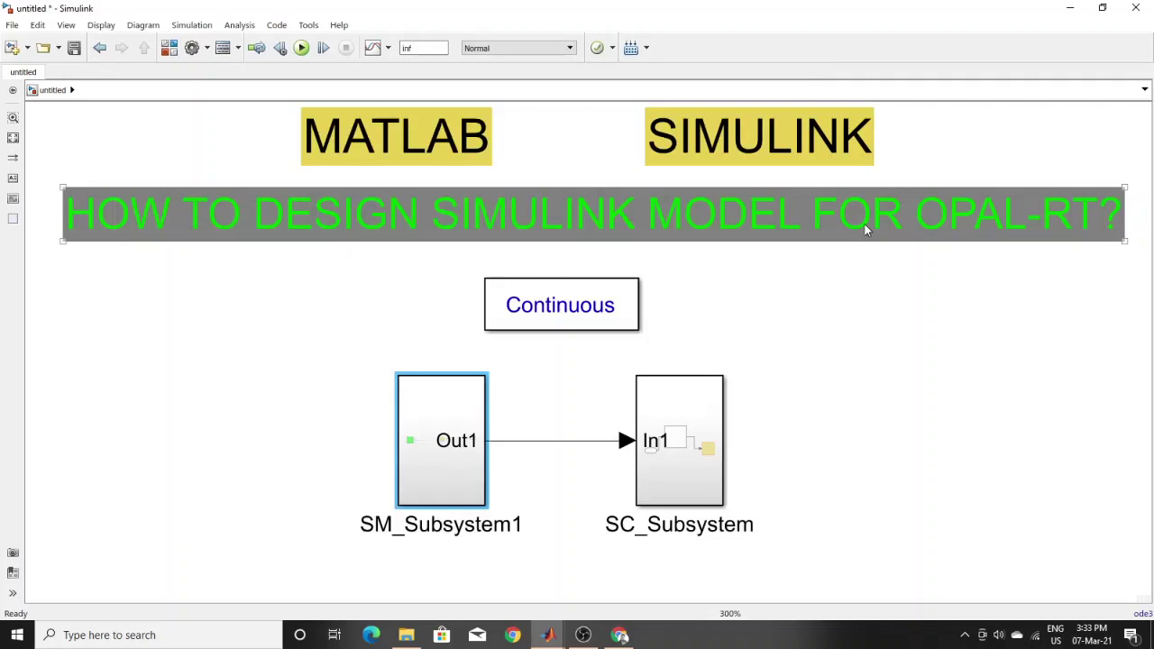